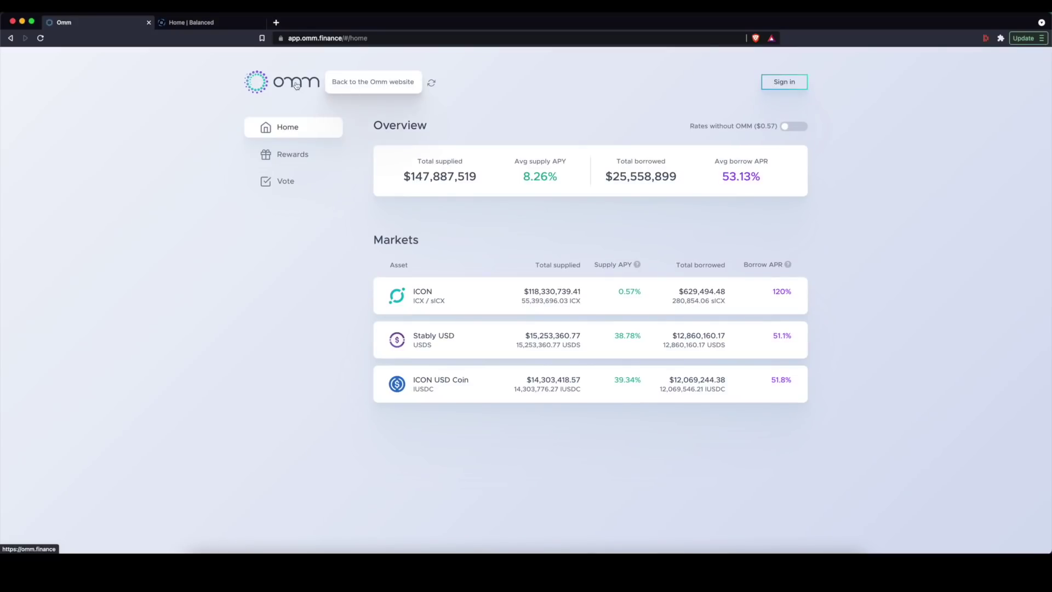
# - From the Omm page, bring up the ICON, Bridge and Ledger sign-in choices and pick Bridge
pyautogui.click(380, 39)
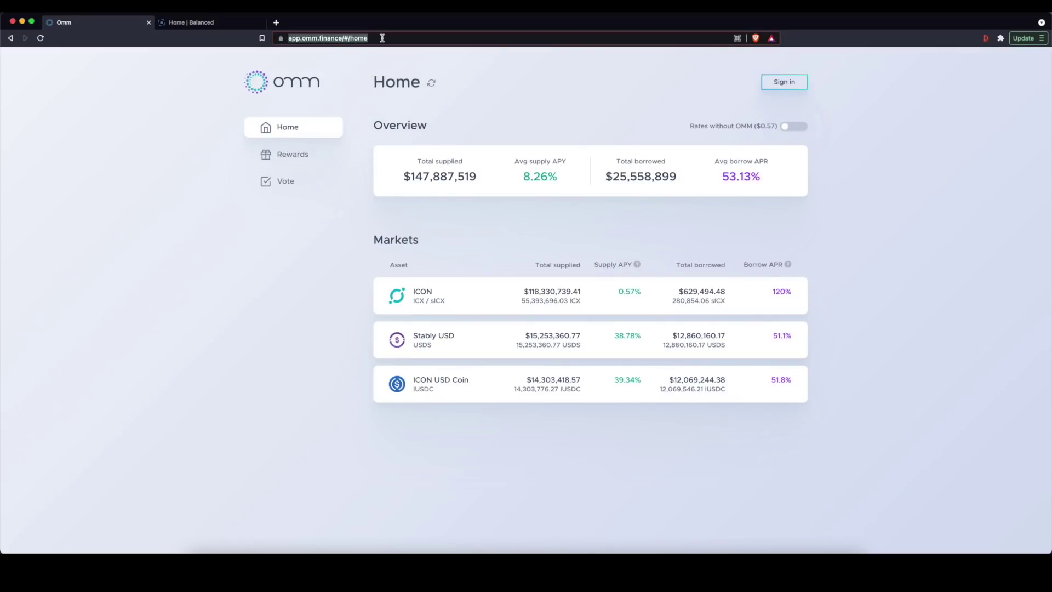
pyautogui.click(782, 85)
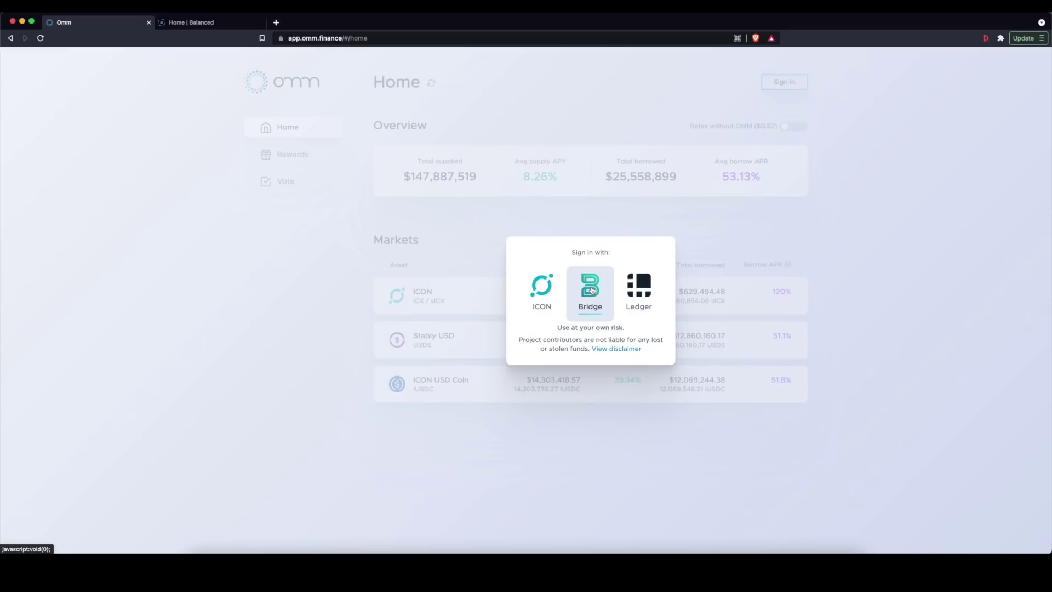
pyautogui.click(591, 289)
pyautogui.click(558, 303)
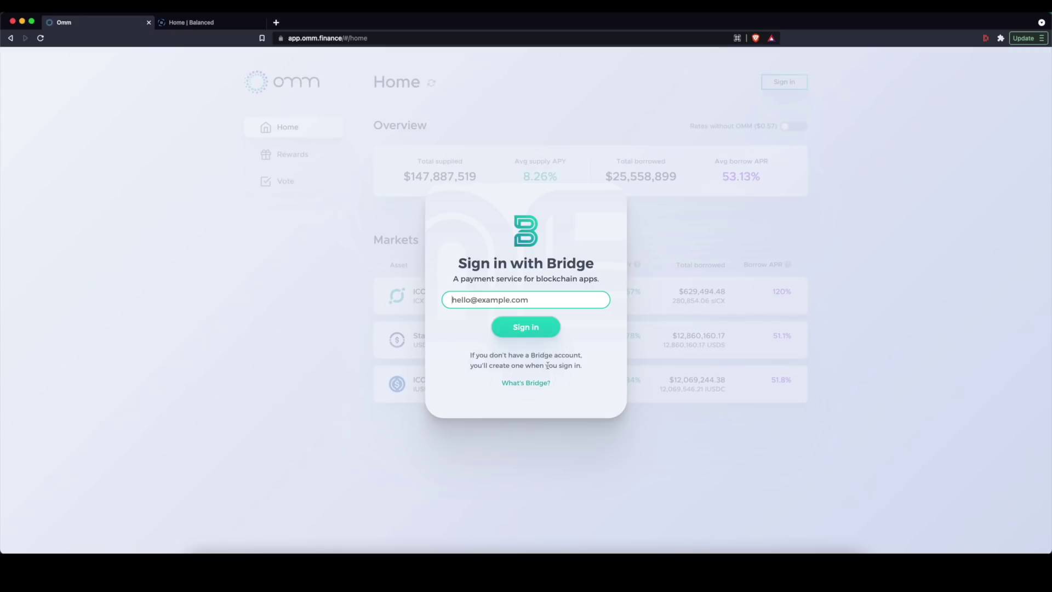
pyautogui.click(751, 223)
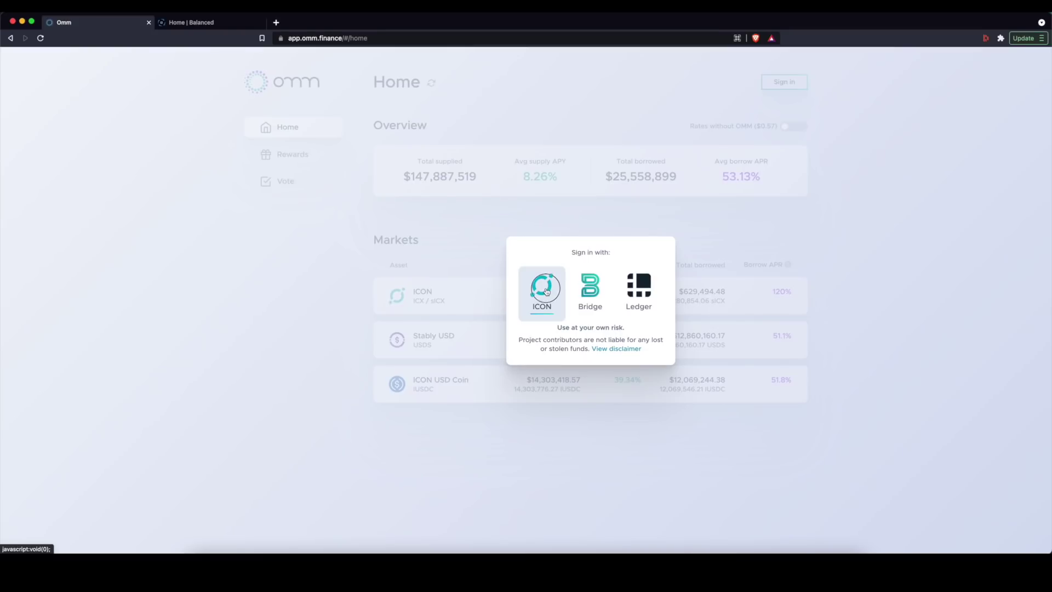
pyautogui.click(546, 291)
# - Unlock the Hana wallet extension with its password
pyautogui.click(1000, 37)
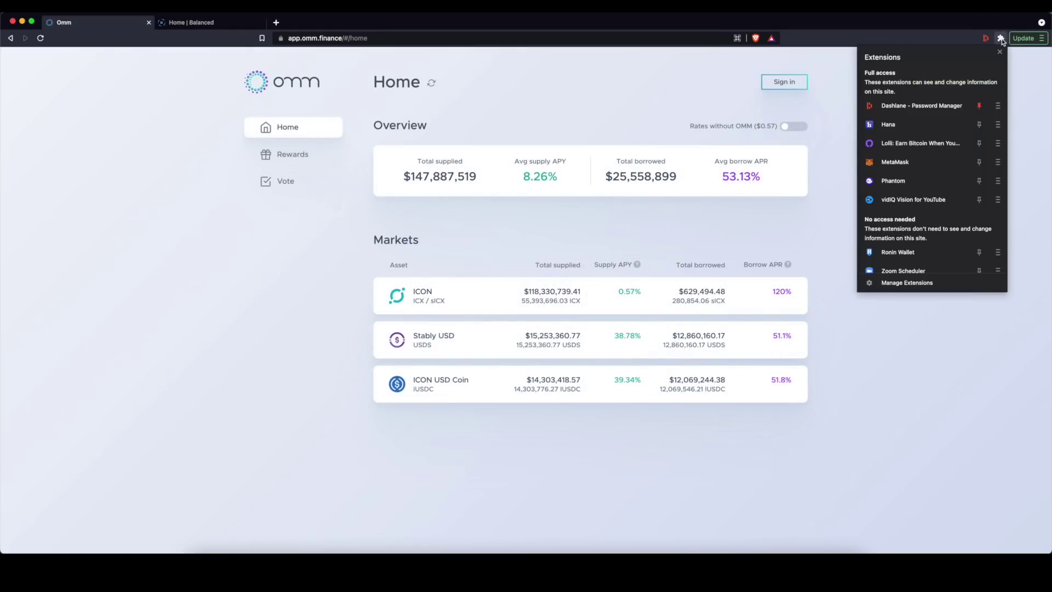
pyautogui.click(898, 130)
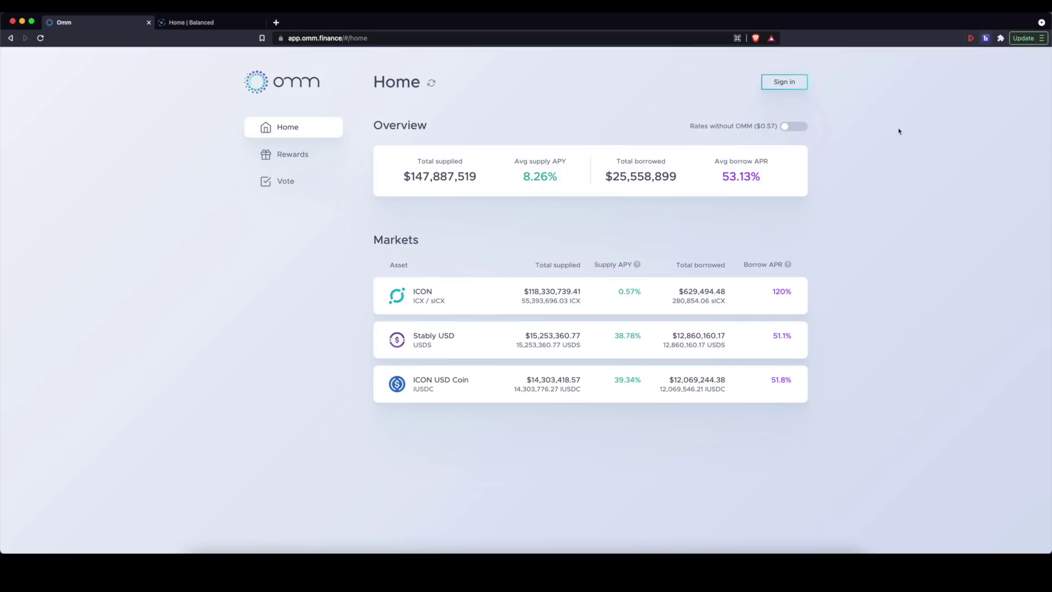
pyautogui.write('•')
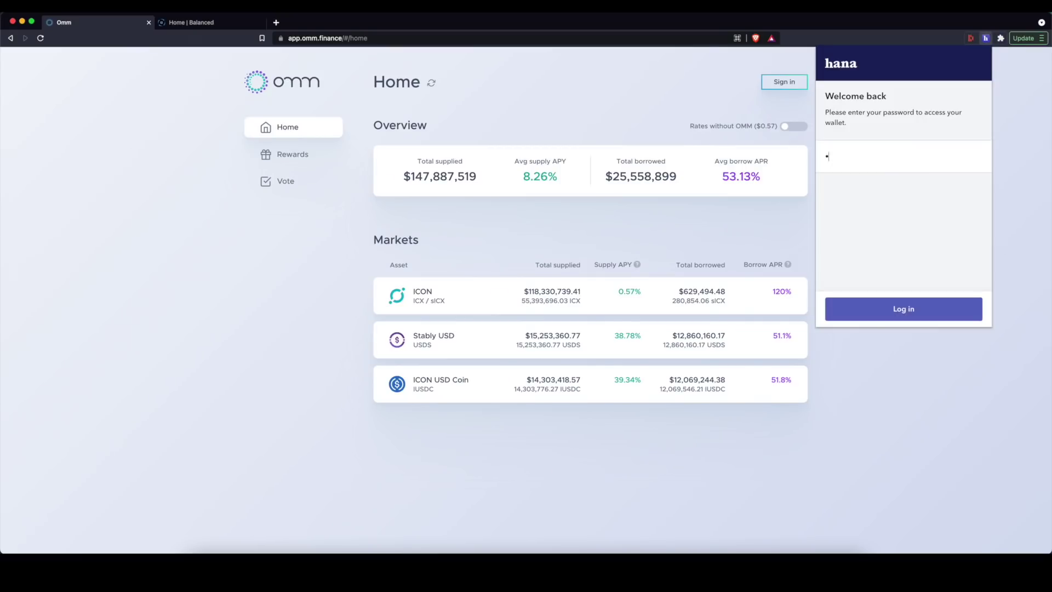
pyautogui.write('••••••••••••')
pyautogui.press('Return')
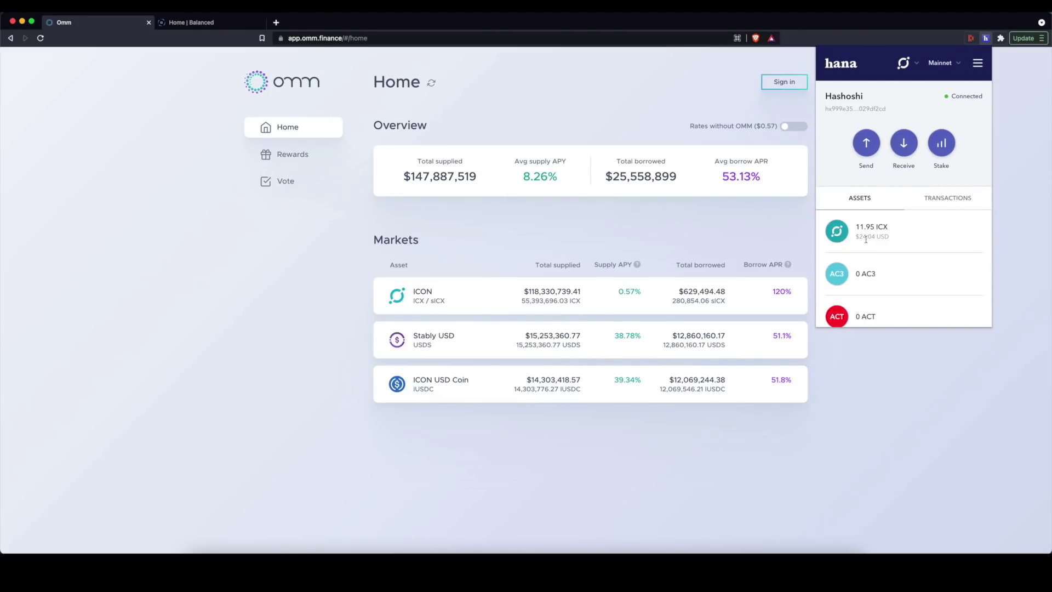
# - Review Hana's asset list, including 11.95 ICX, then close the wallet and return to Omm's sign-in choices
pyautogui.scroll(-10, 879, 237)
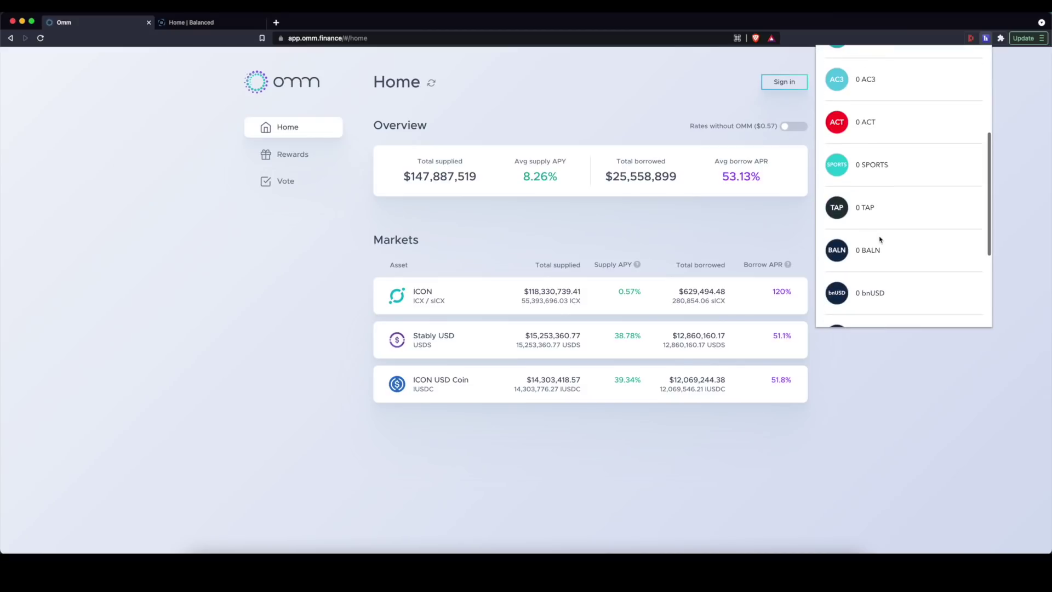
pyautogui.scroll(10, 879, 237)
pyautogui.click(630, 105)
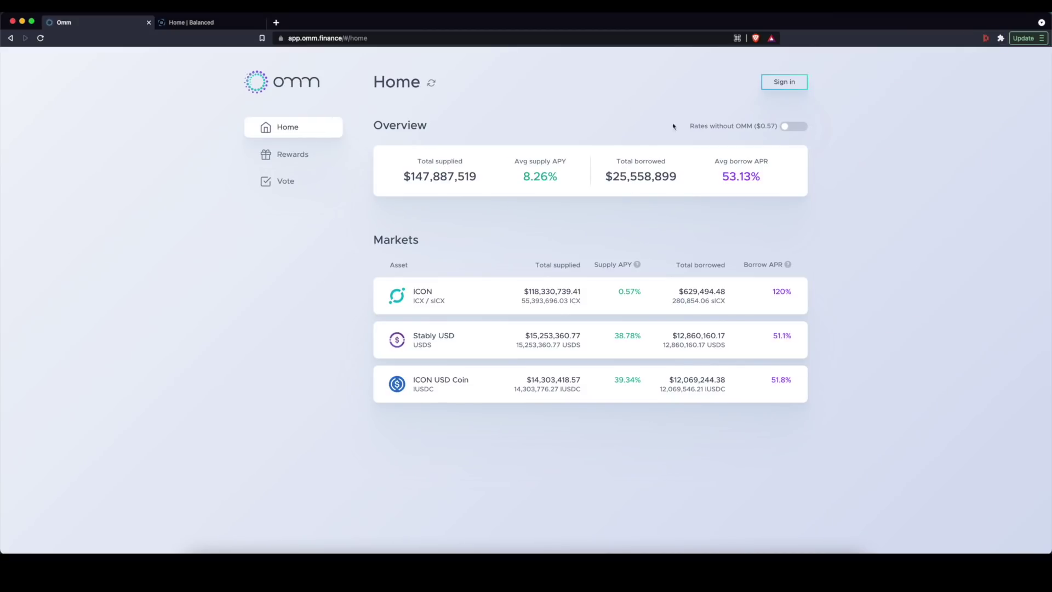
pyautogui.click(783, 82)
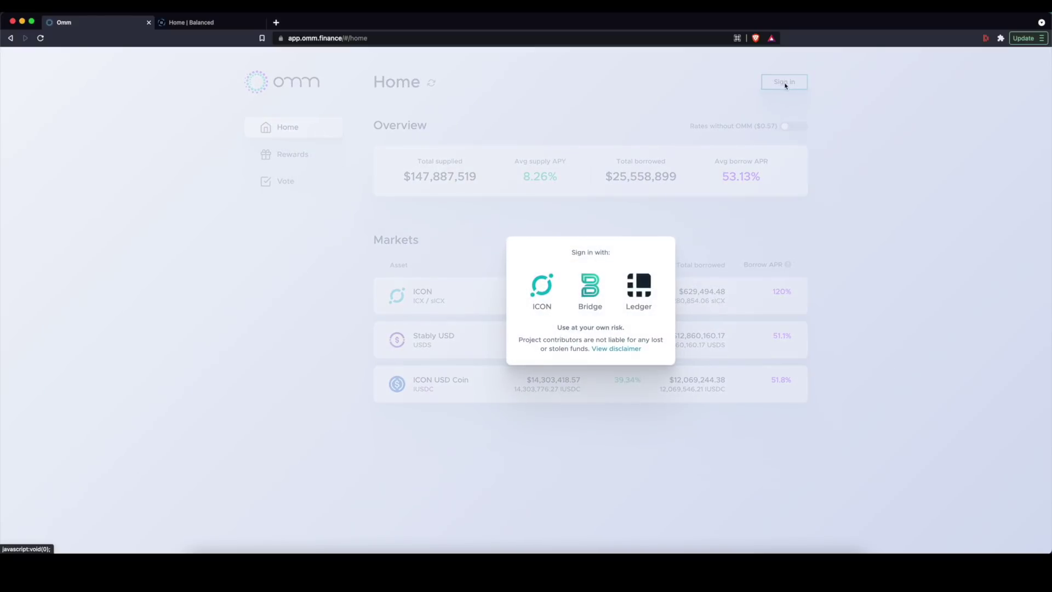
# - Sign in with ICON and expand Stably USD, showing 499.41 USDS available
pyautogui.click(543, 292)
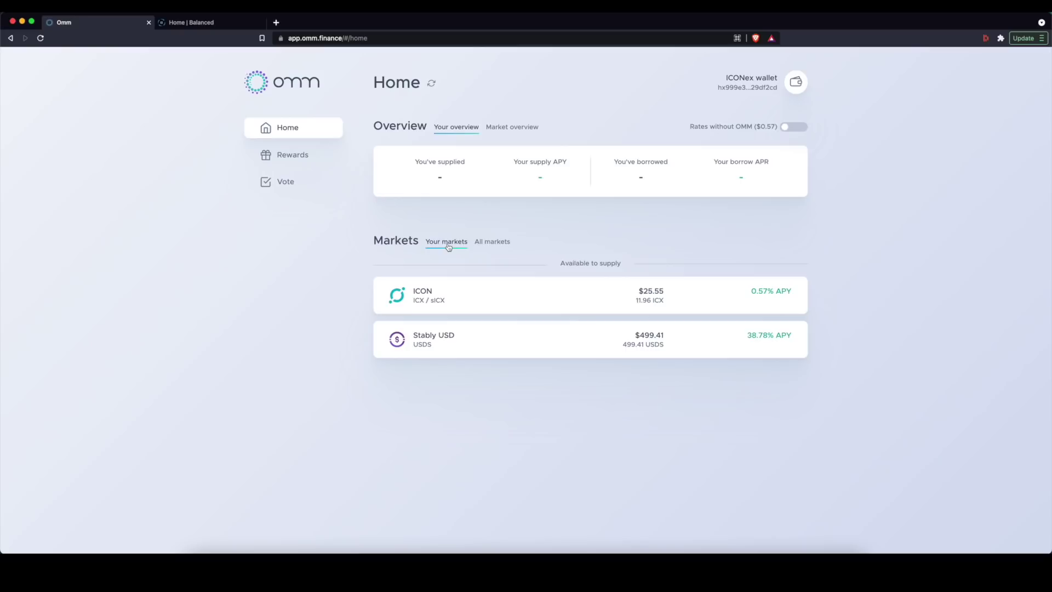
pyautogui.click(492, 241)
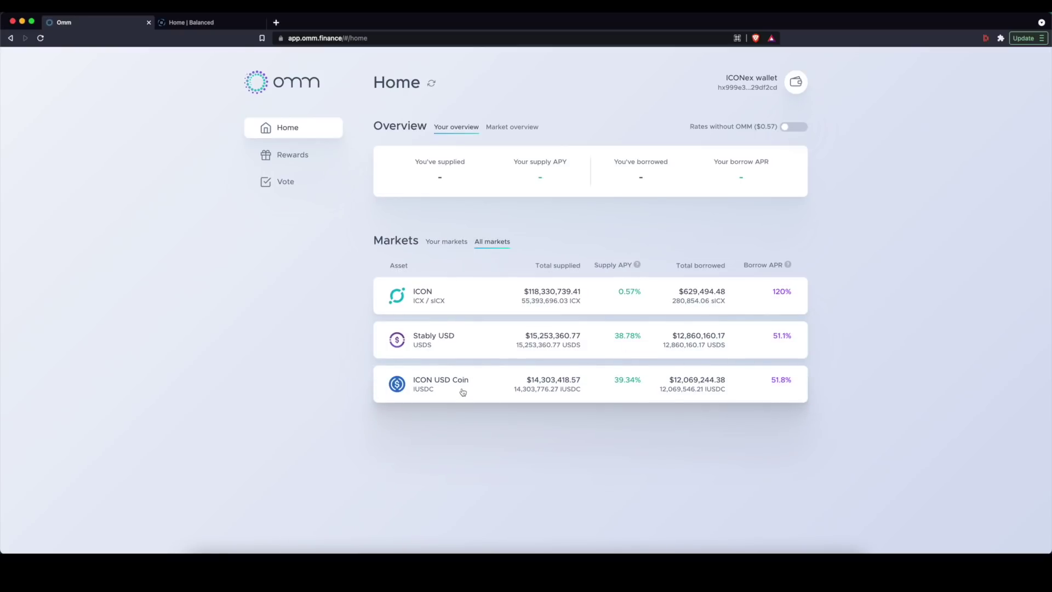
pyautogui.click(446, 241)
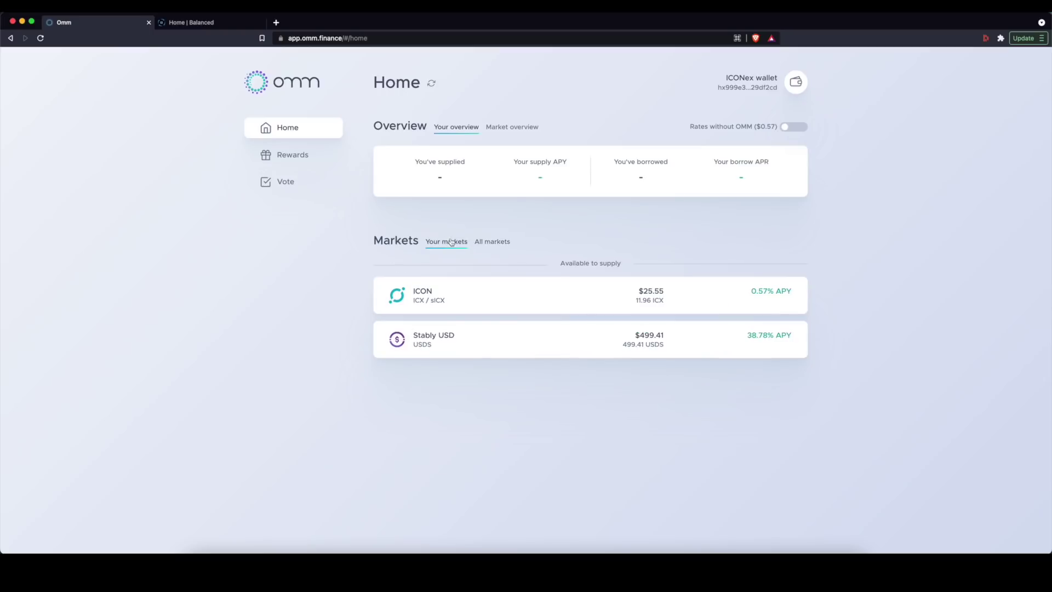
pyautogui.click(513, 349)
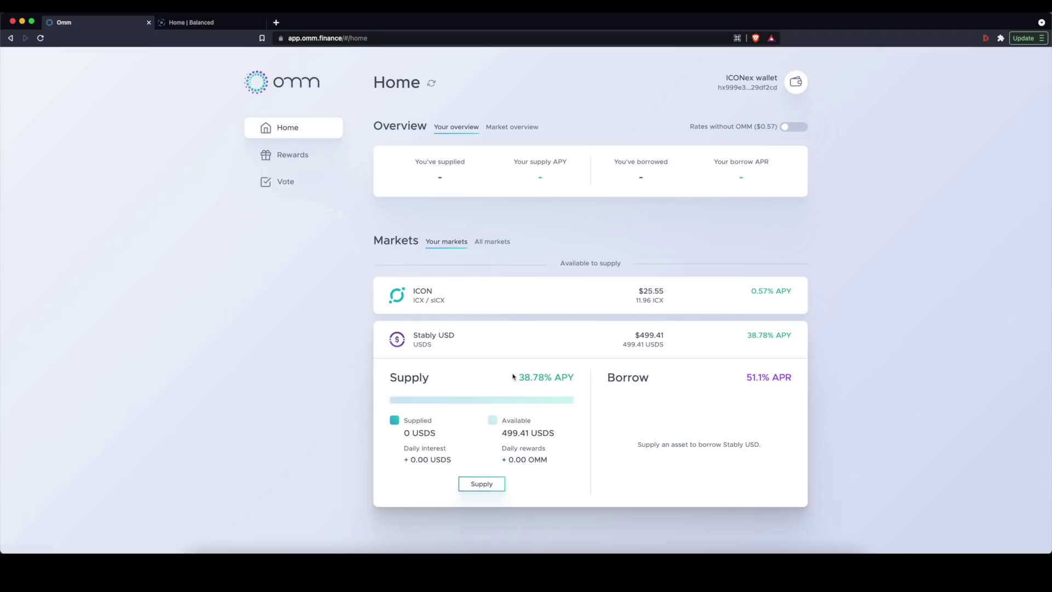
# - Enter a 200 USDS supply amount for Stably USD and confirm it
pyautogui.click(492, 489)
pyautogui.click(438, 435)
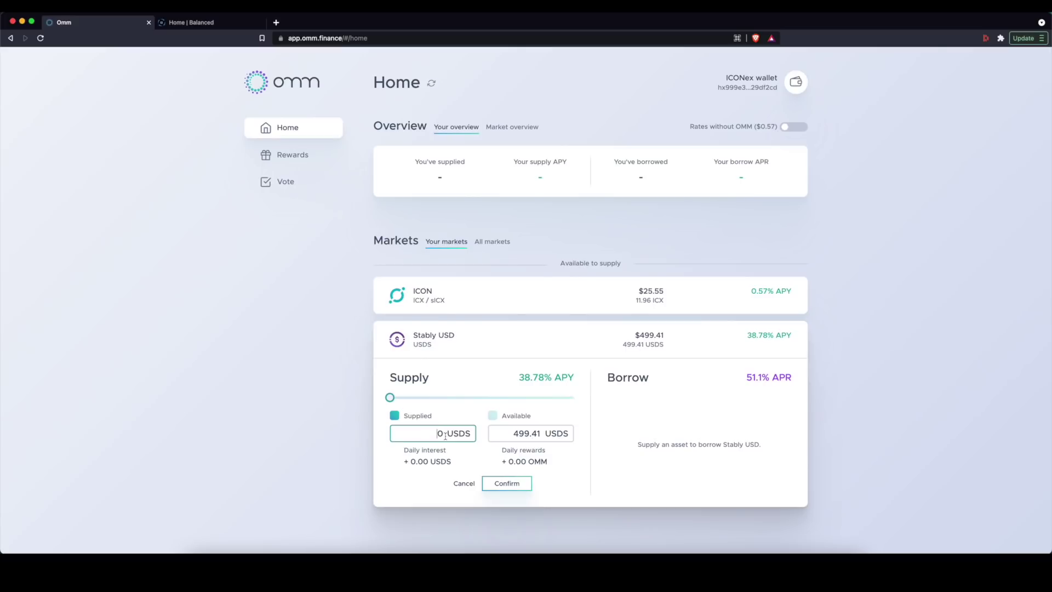
pyautogui.write('200')
pyautogui.press('BackSpace')
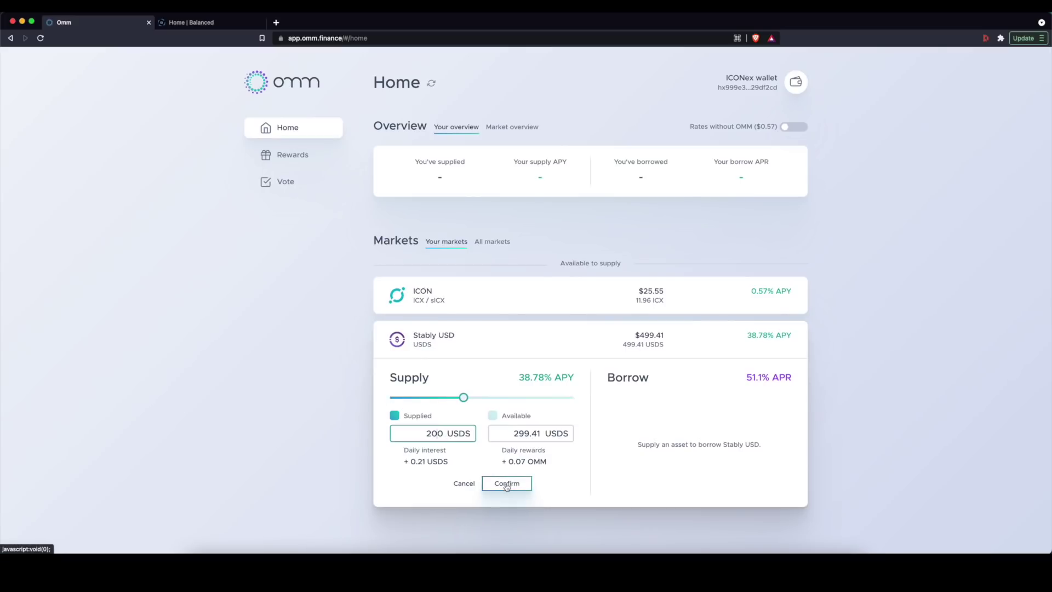
pyautogui.click(507, 485)
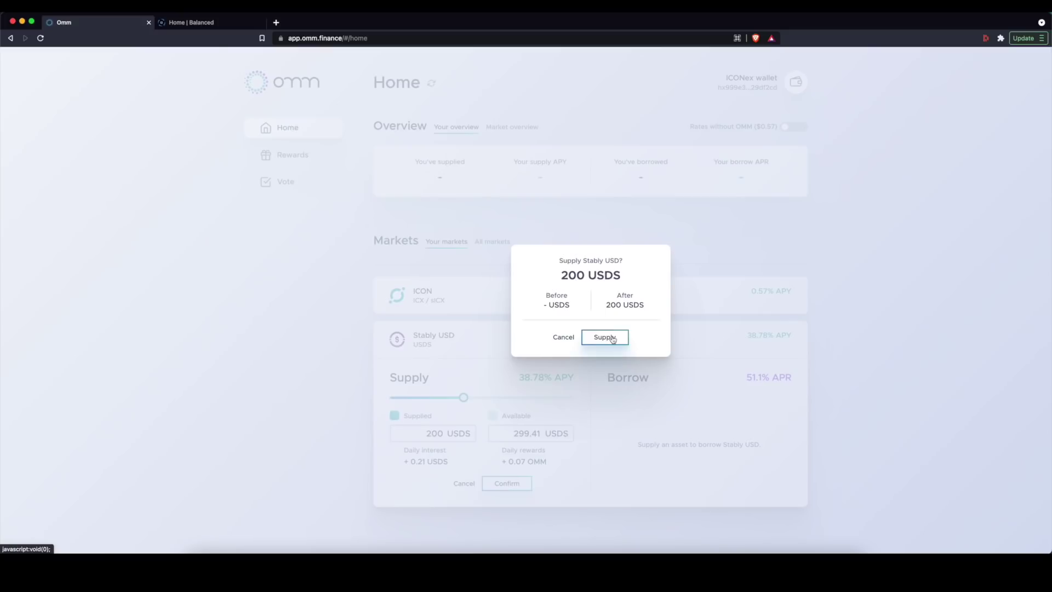
pyautogui.click(612, 339)
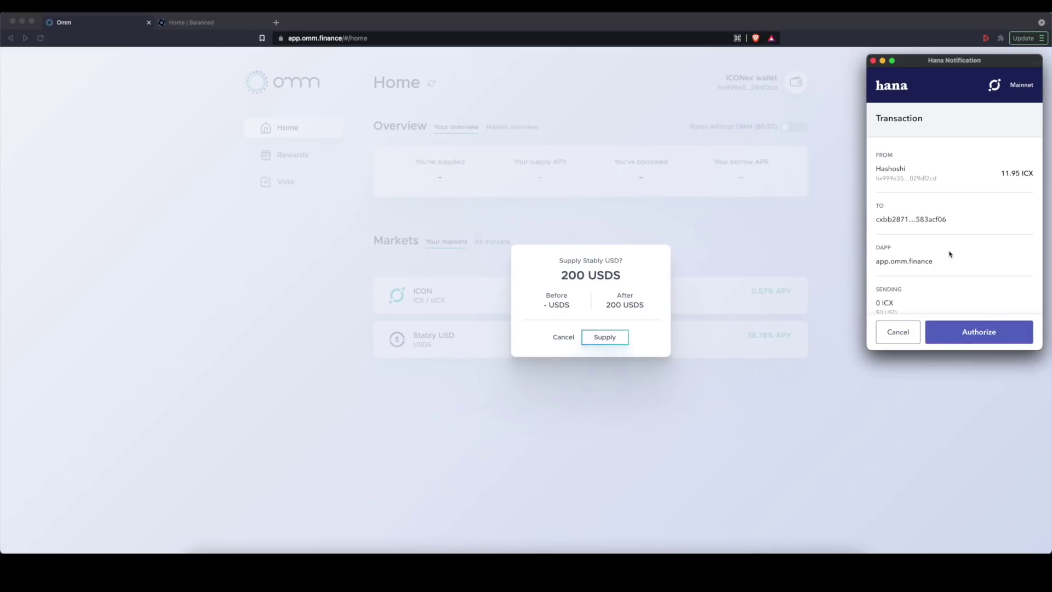
# - Review the Hana notification details and authorize the 200 USDS supply transaction
pyautogui.scroll(-3, 949, 254)
pyautogui.scroll(1, 950, 254)
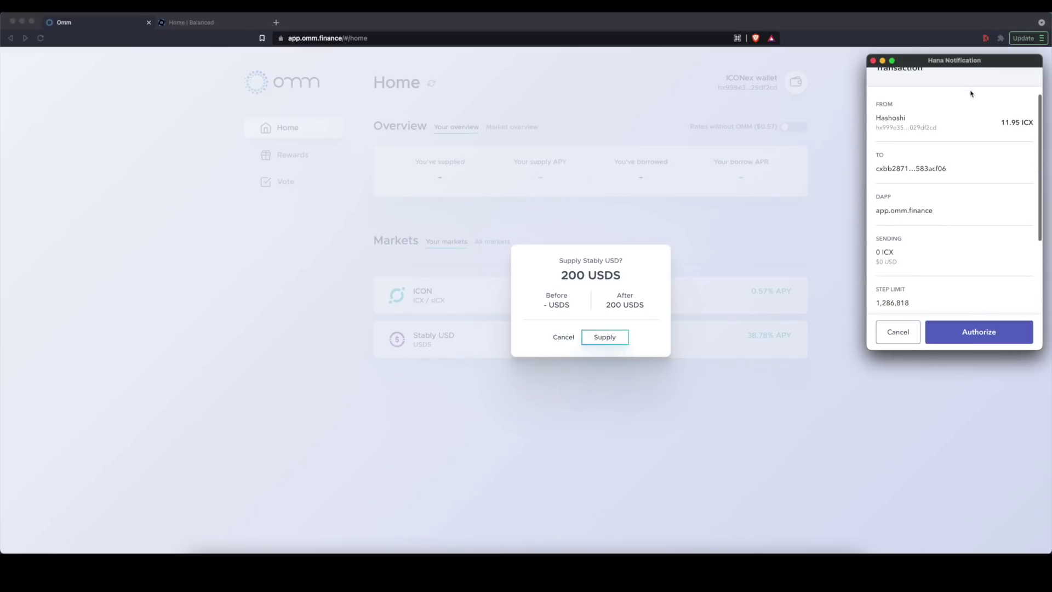
pyautogui.scroll(-5, 950, 164)
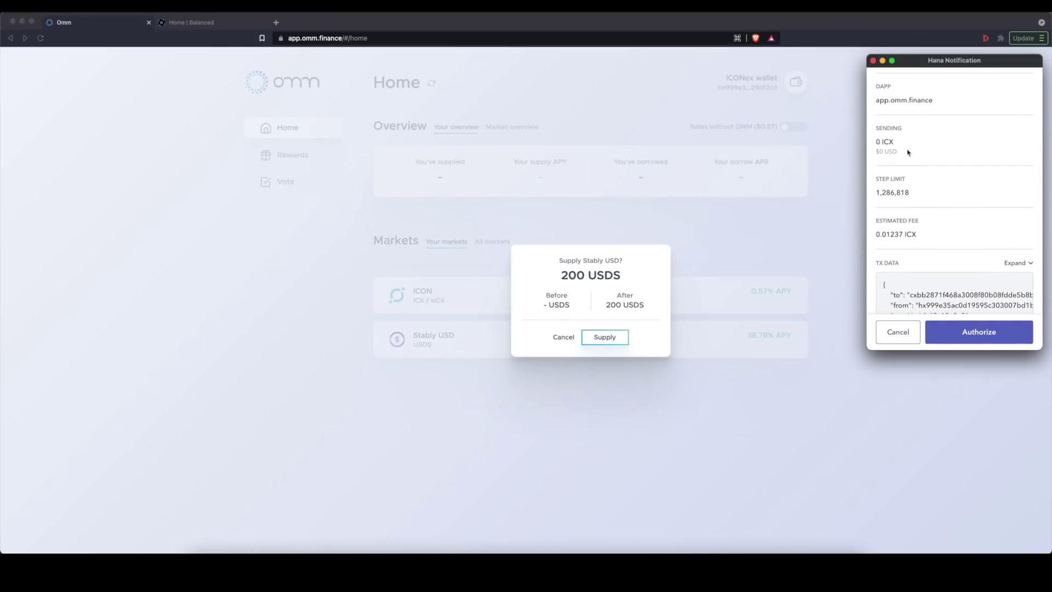
pyautogui.moveTo(882, 234); pyautogui.dragTo(903, 235)
pyautogui.scroll(-1, 941, 242)
pyautogui.scroll(-8, 941, 243)
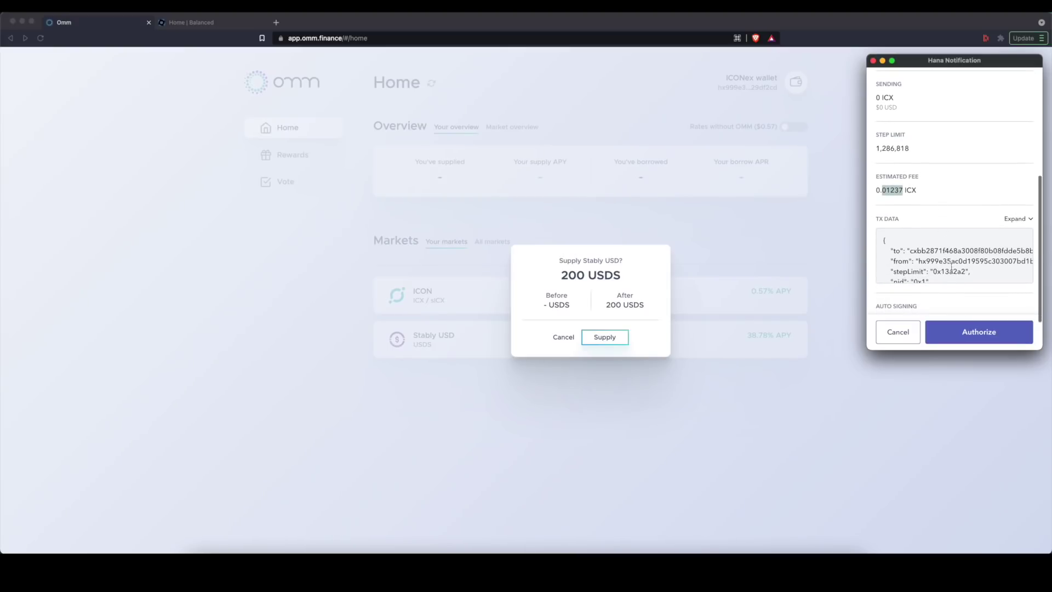
pyautogui.scroll(-2, 952, 269)
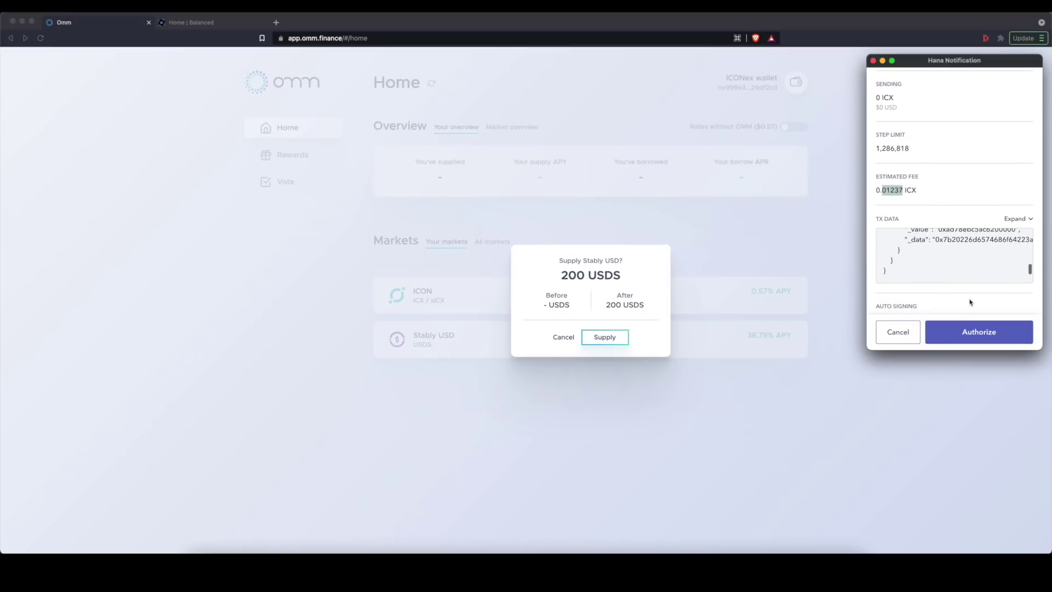
pyautogui.scroll(-2, 967, 296)
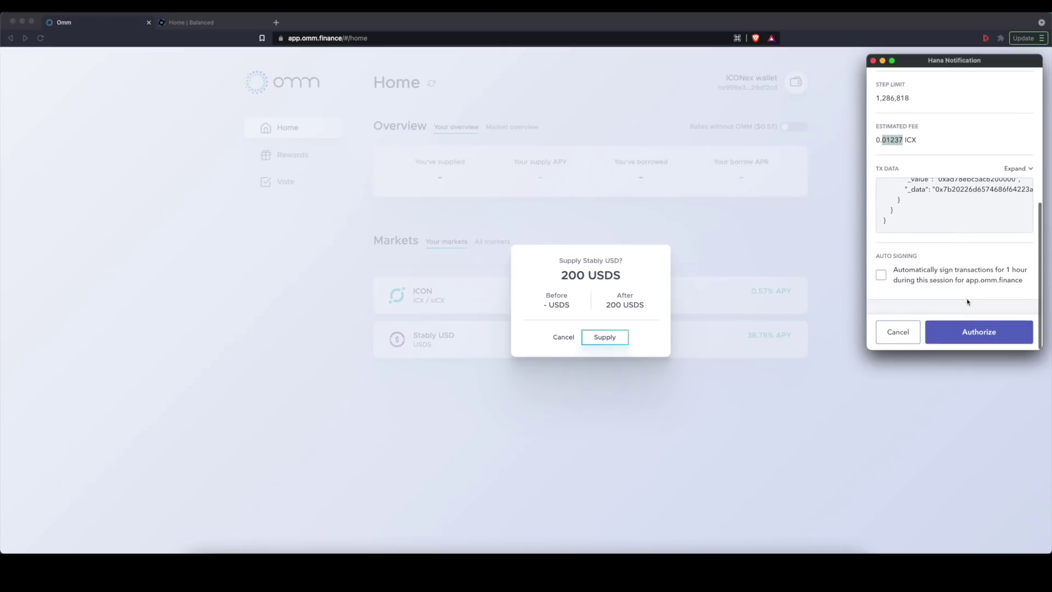
pyautogui.click(971, 336)
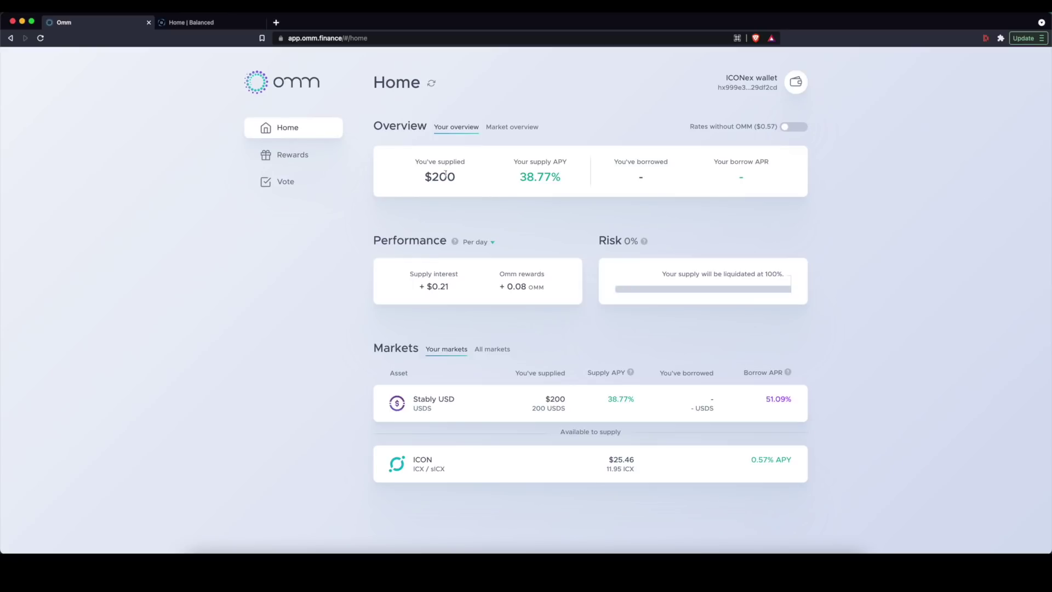
pyautogui.moveTo(411, 160); pyautogui.dragTo(488, 189)
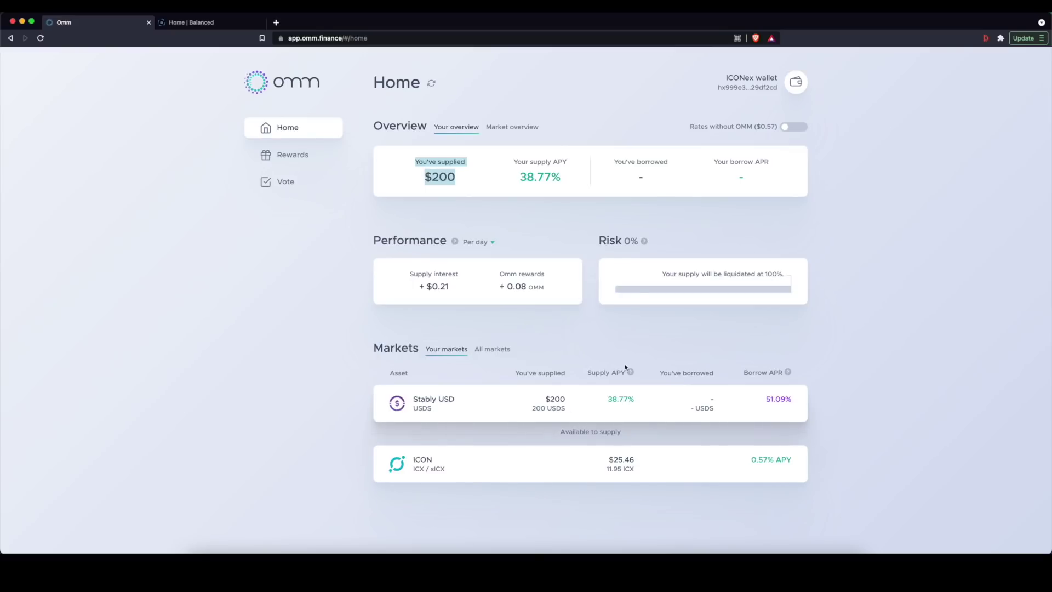
pyautogui.moveTo(631, 372)
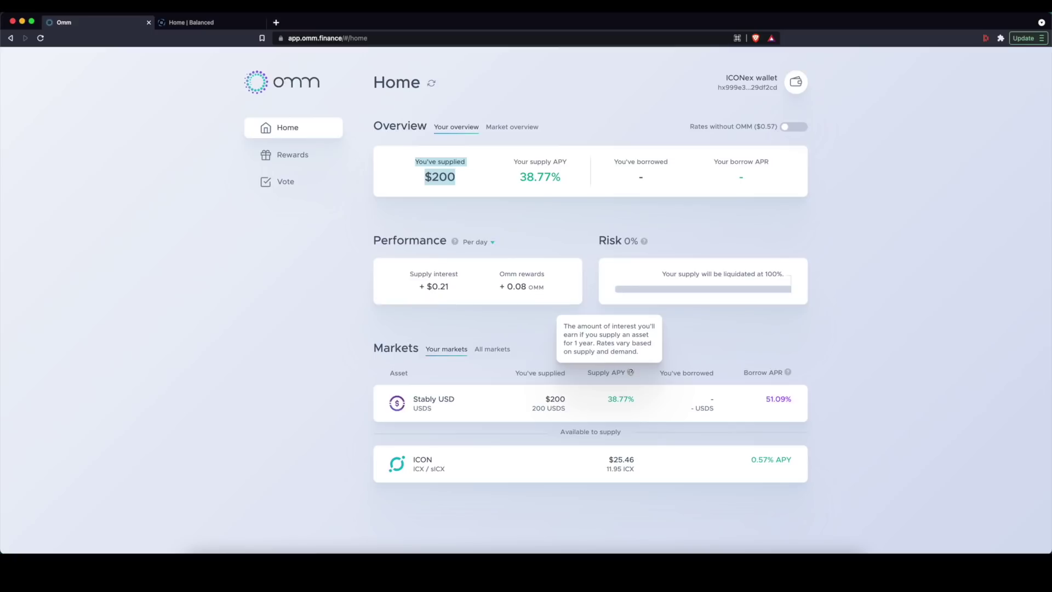
# - Open Omm's Rewards page and reload it
pyautogui.click(288, 159)
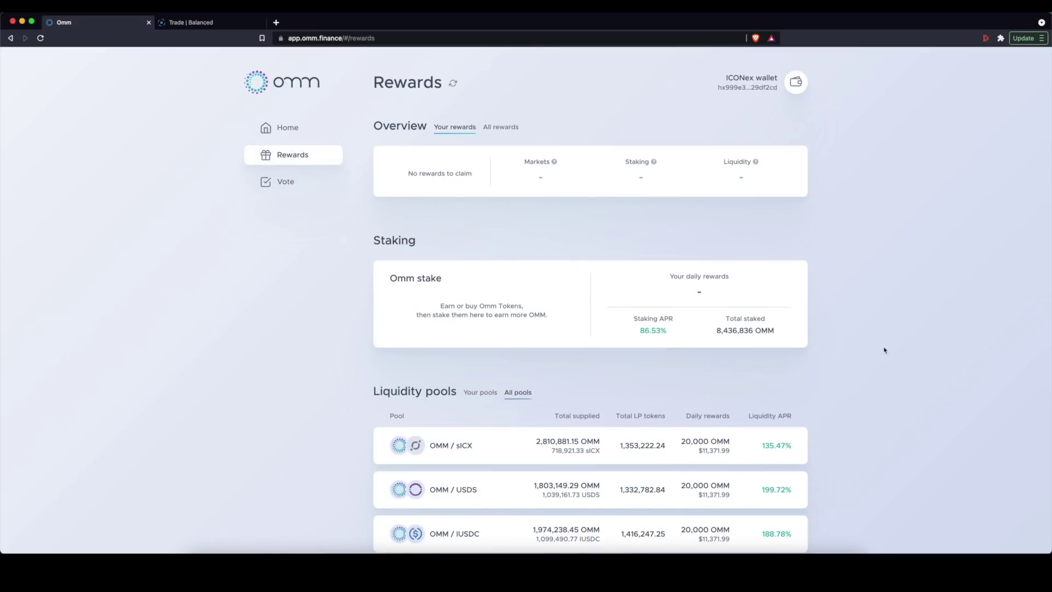
pyautogui.scroll(-1, 697, 389)
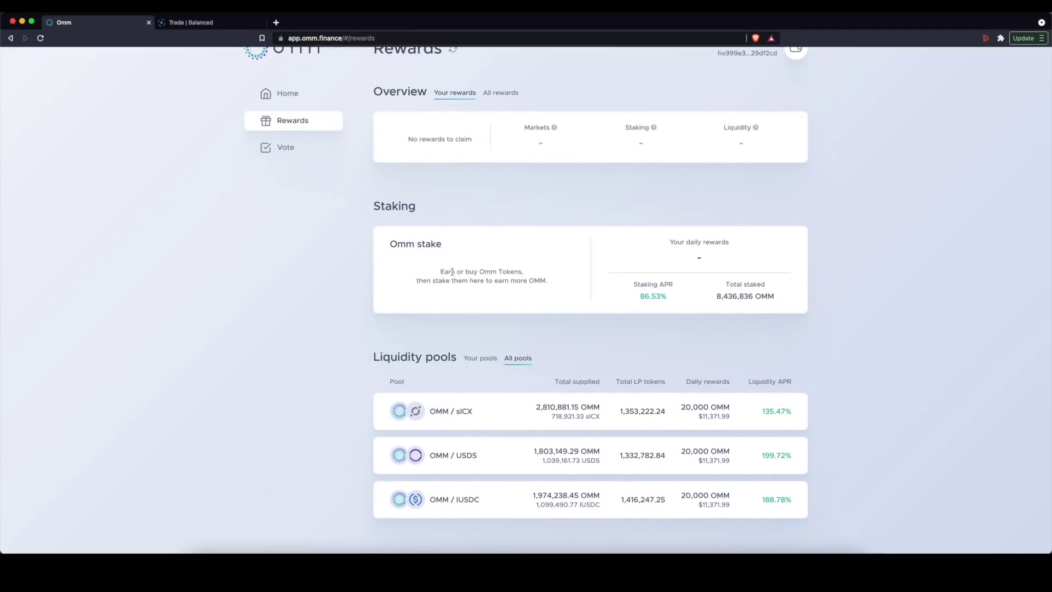
pyautogui.scroll(1, 439, 287)
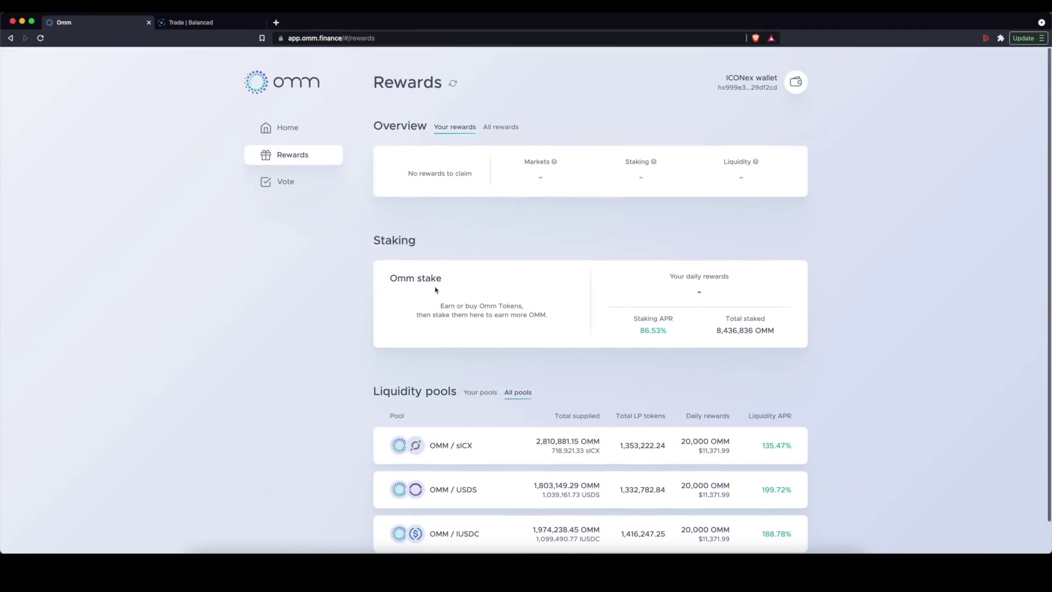
pyautogui.click(40, 38)
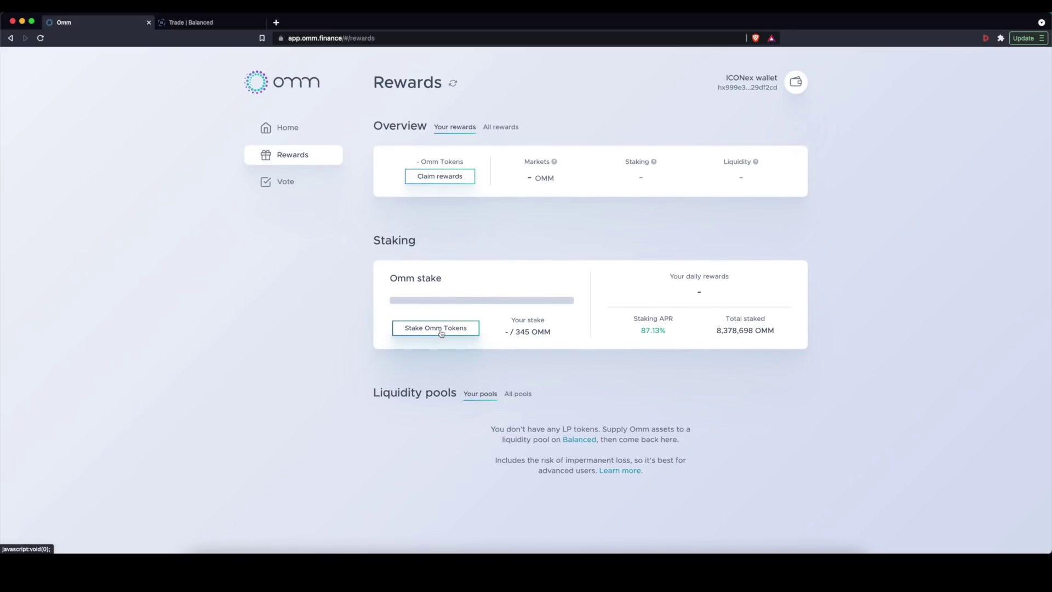
# - Set up a stake of all 345 OMM, cancel at confirmation, then move to Balanced
pyautogui.click(441, 328)
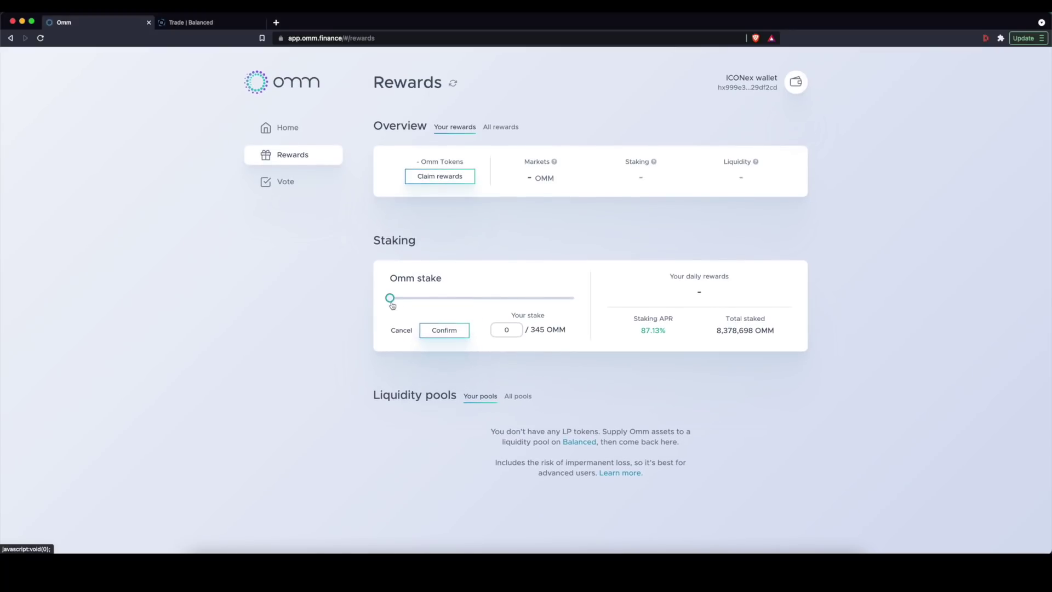
pyautogui.moveTo(391, 303); pyautogui.dragTo(605, 301)
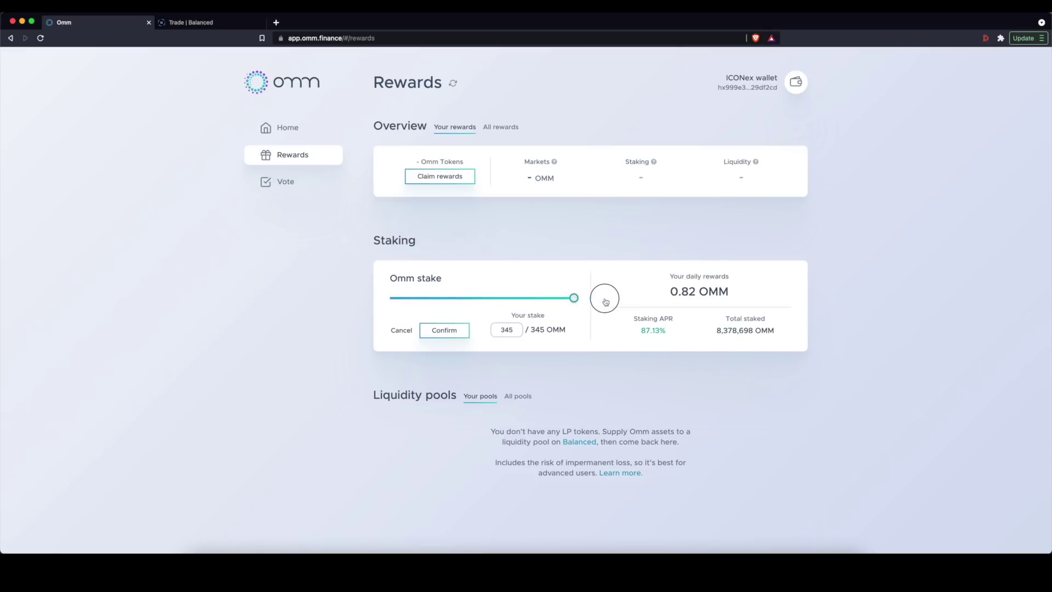
pyautogui.click(441, 332)
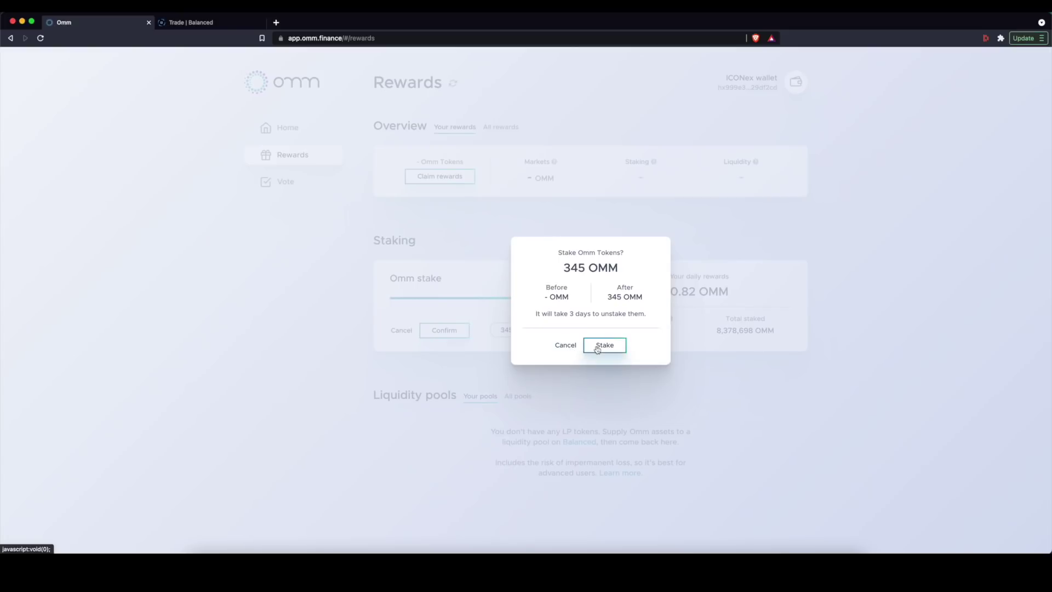
pyautogui.click(566, 349)
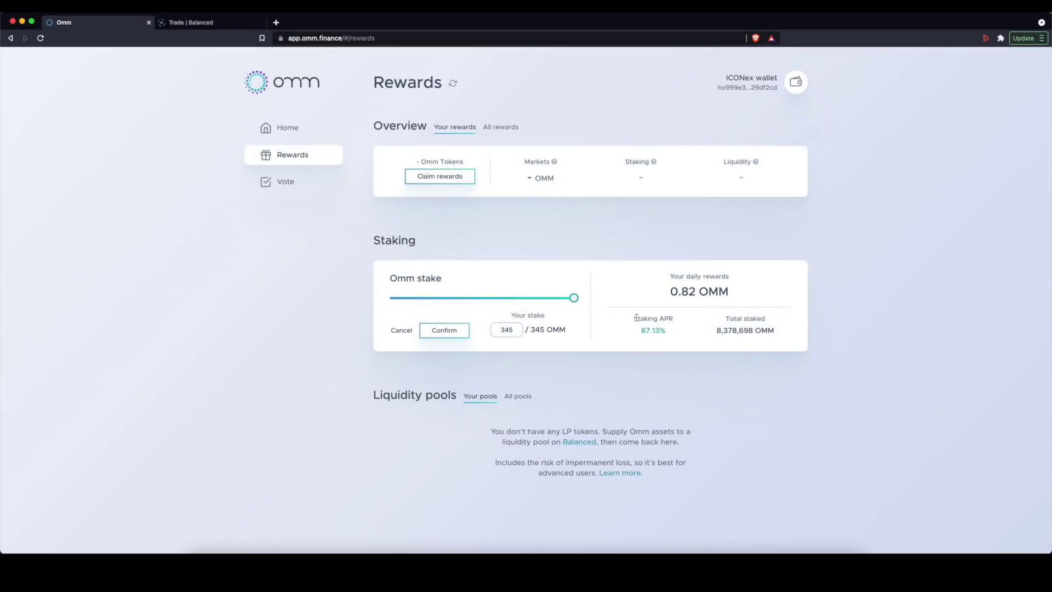
pyautogui.moveTo(642, 330); pyautogui.dragTo(673, 331)
pyautogui.click(579, 441)
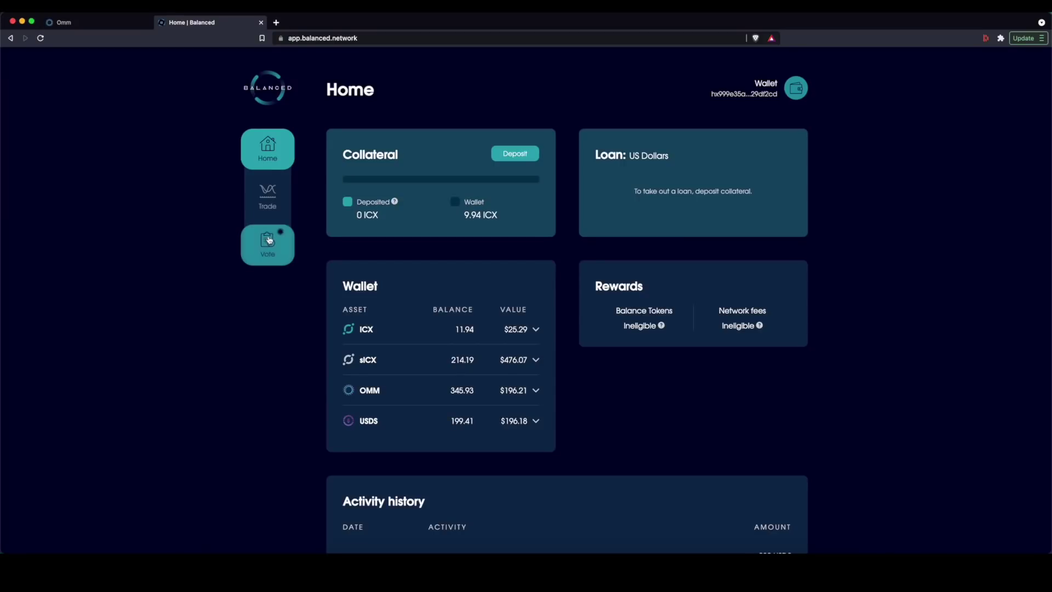
# - In Balanced's Supply liquidity, pick the OMM / USDS pool and set 174.11 OMM and 100.38 USDS
pyautogui.click(270, 202)
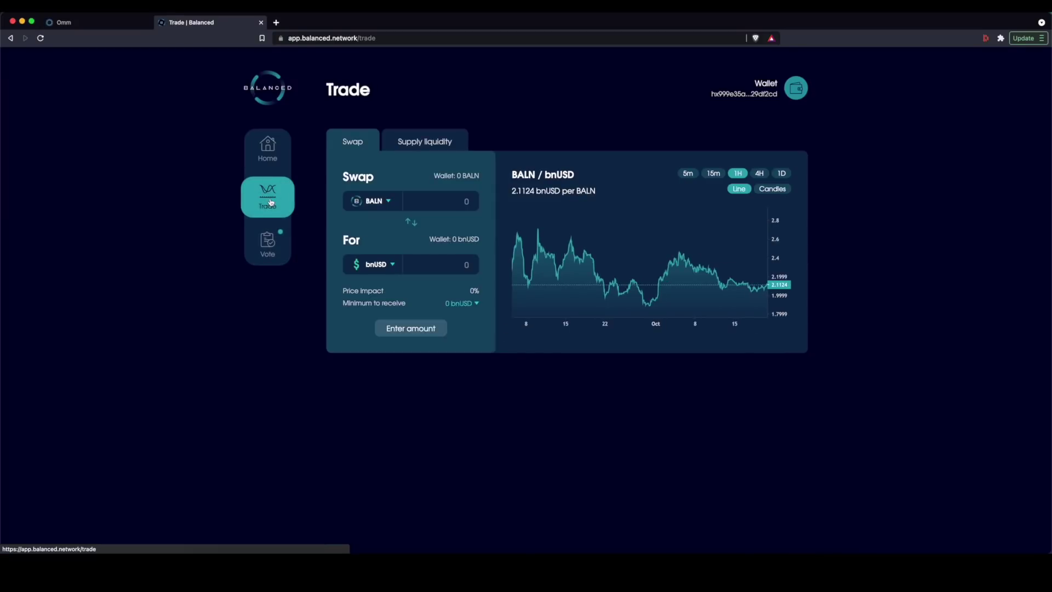
pyautogui.click(444, 138)
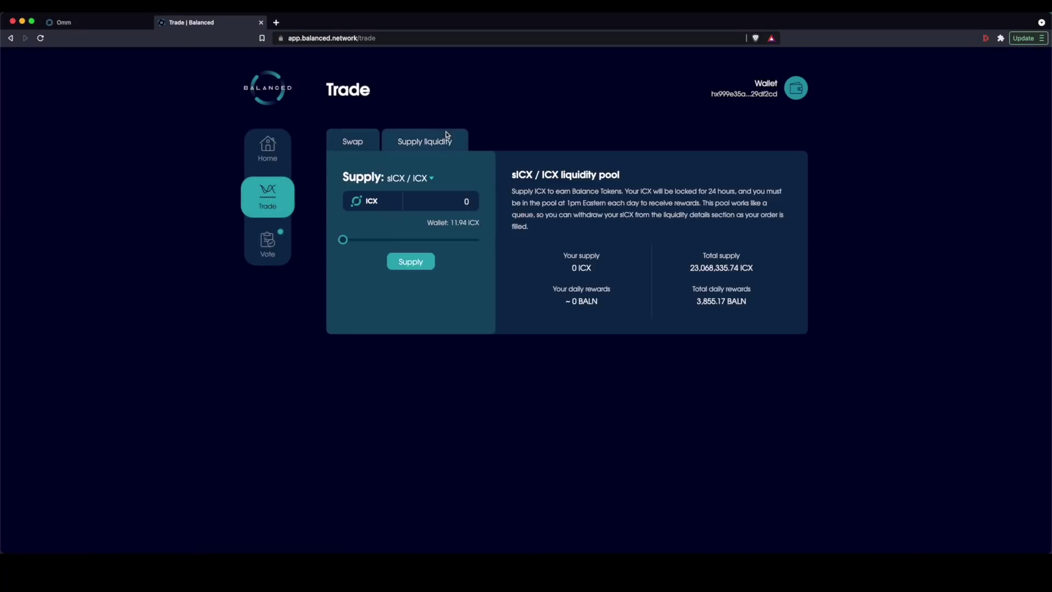
pyautogui.click(417, 179)
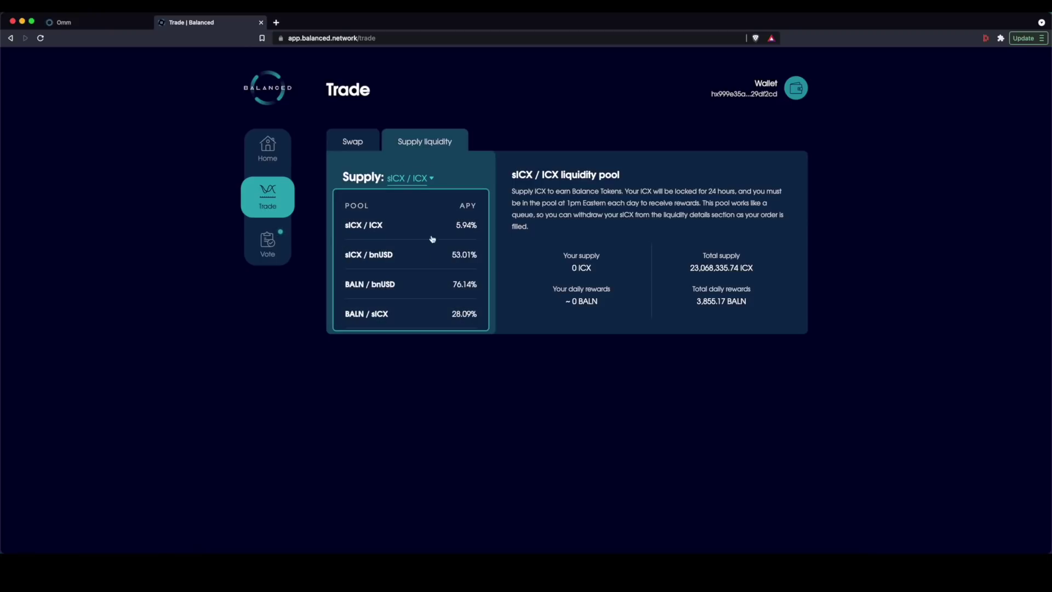
pyautogui.scroll(-5, 410, 265)
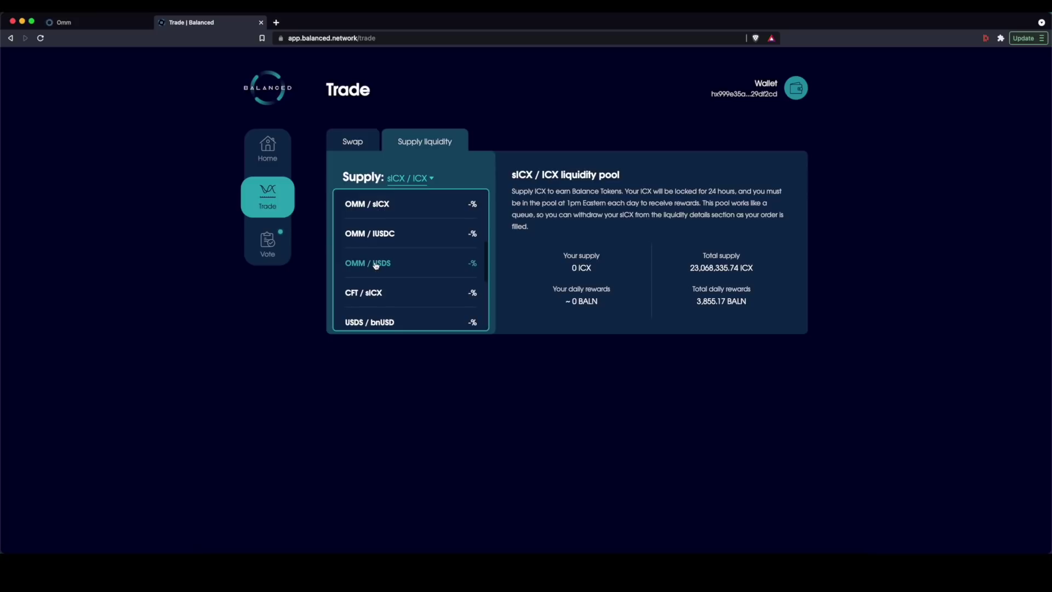
pyautogui.click(375, 264)
pyautogui.moveTo(342, 267); pyautogui.dragTo(412, 268)
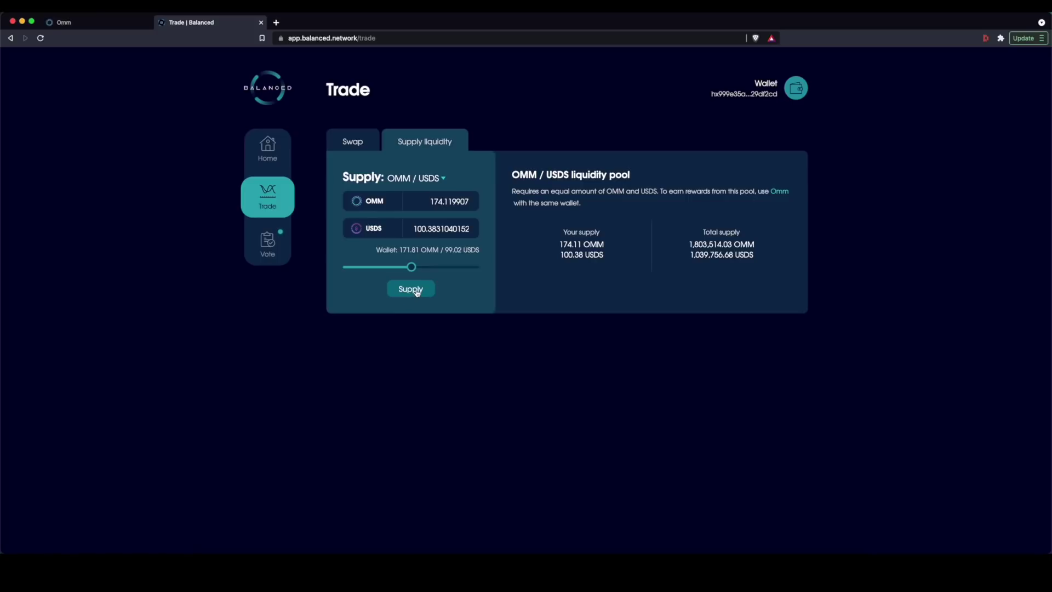
pyautogui.click(415, 292)
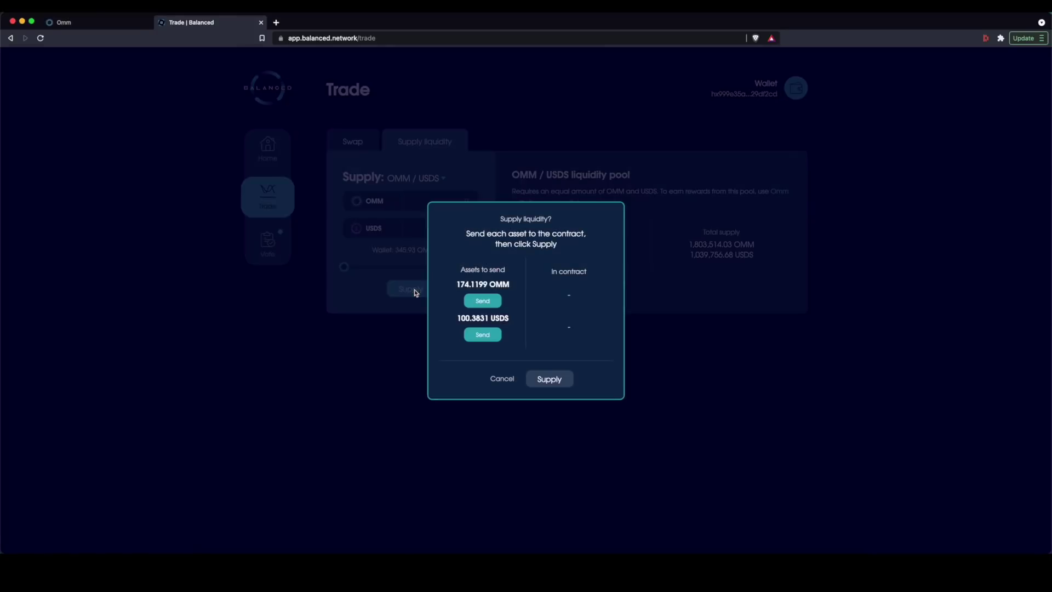
# - Send the OMM and USDS, authorizing each transfer and the final liquidity supply in Hana
pyautogui.click(483, 301)
pyautogui.click(483, 301)
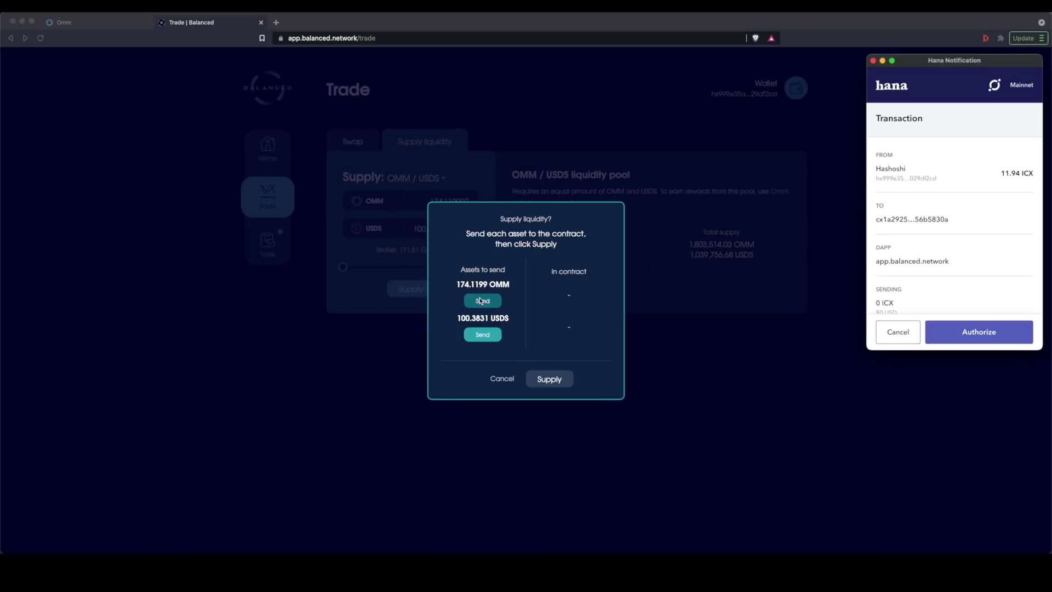
pyautogui.click(986, 332)
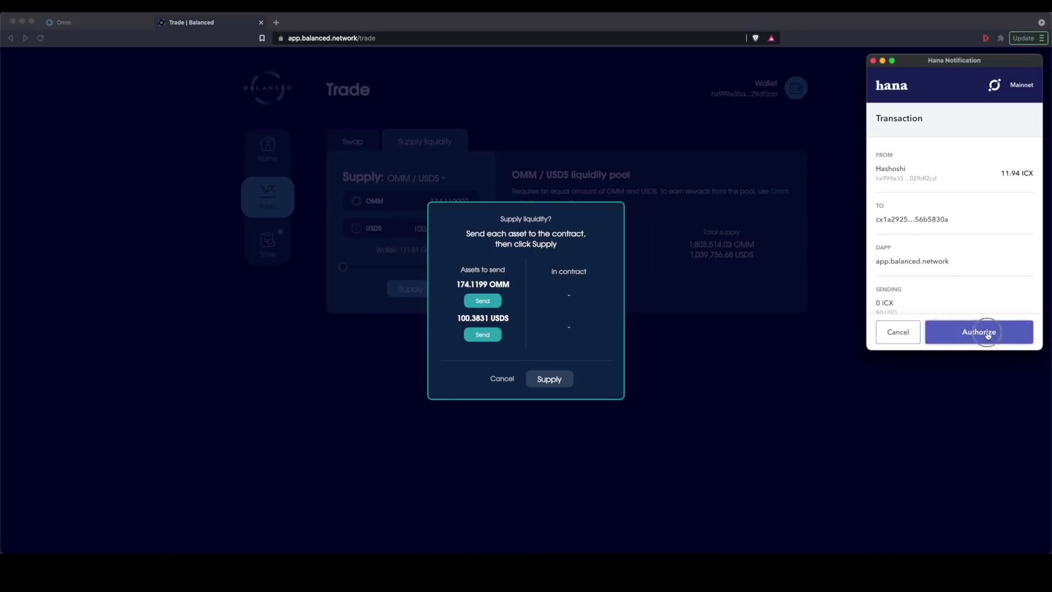
pyautogui.click(476, 335)
pyautogui.click(975, 329)
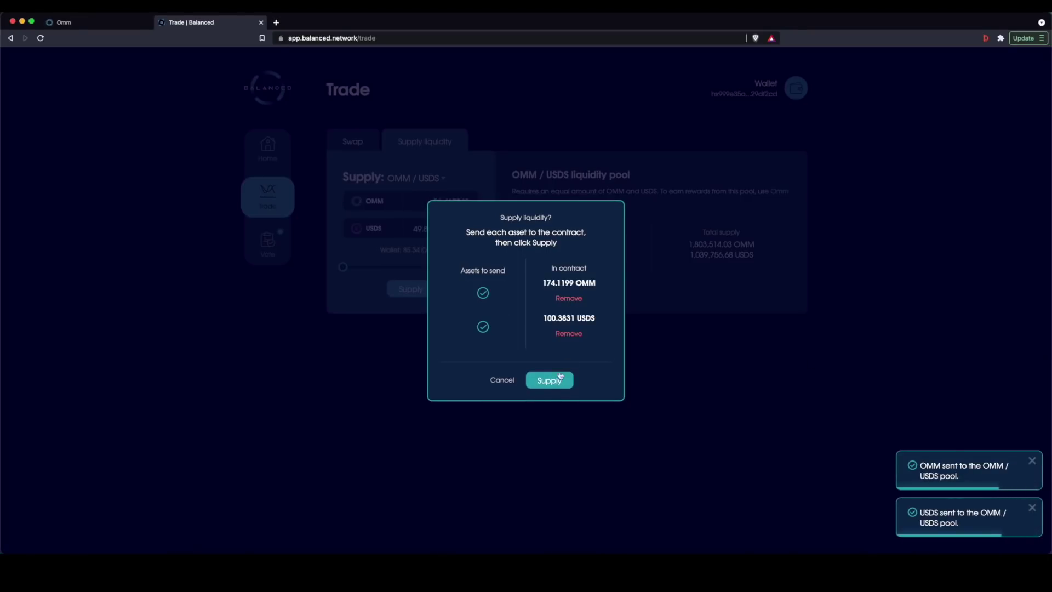
pyautogui.click(551, 382)
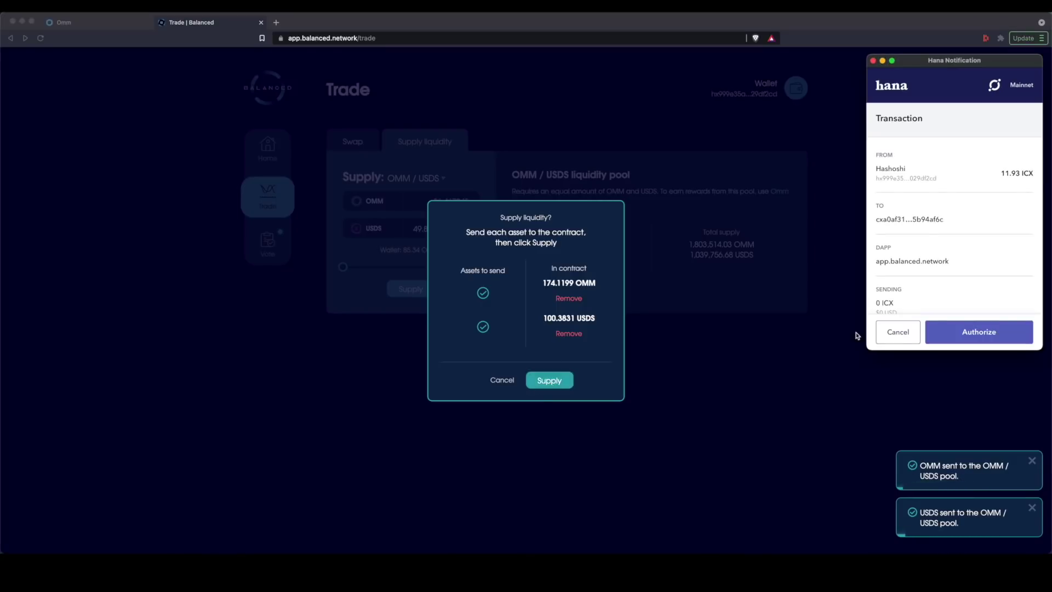
pyautogui.click(992, 333)
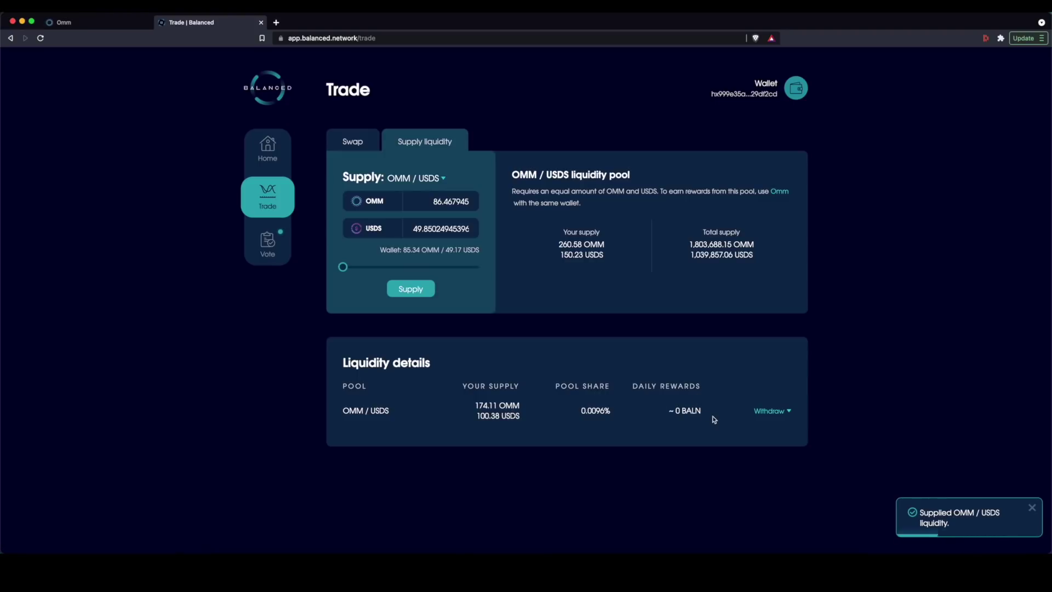
pyautogui.click(779, 411)
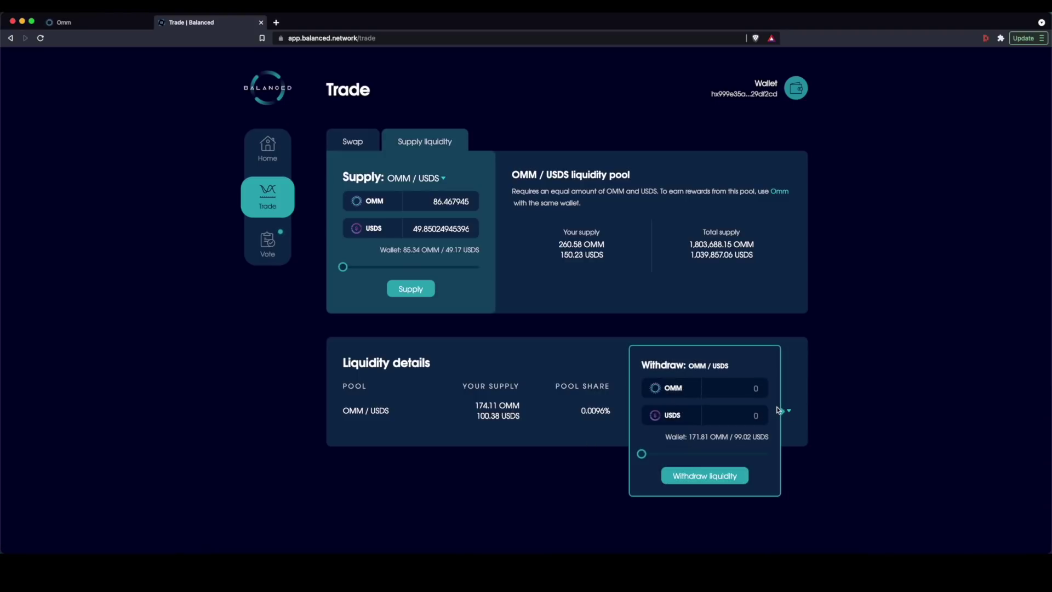
pyautogui.click(570, 440)
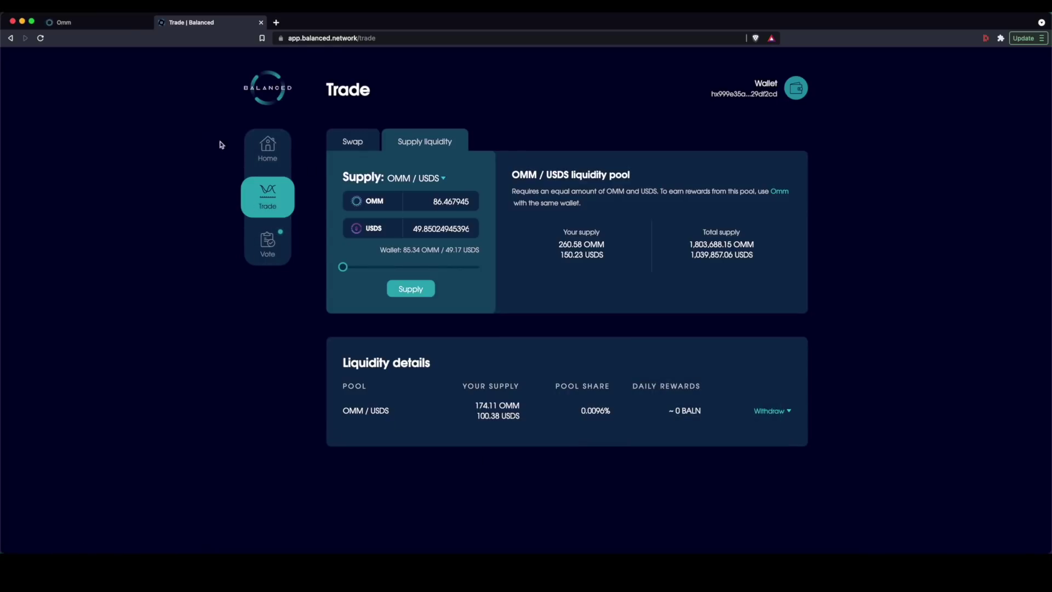
# - Back on Omm, reload the Rewards page and sign in with the ICON wallet
pyautogui.click(120, 27)
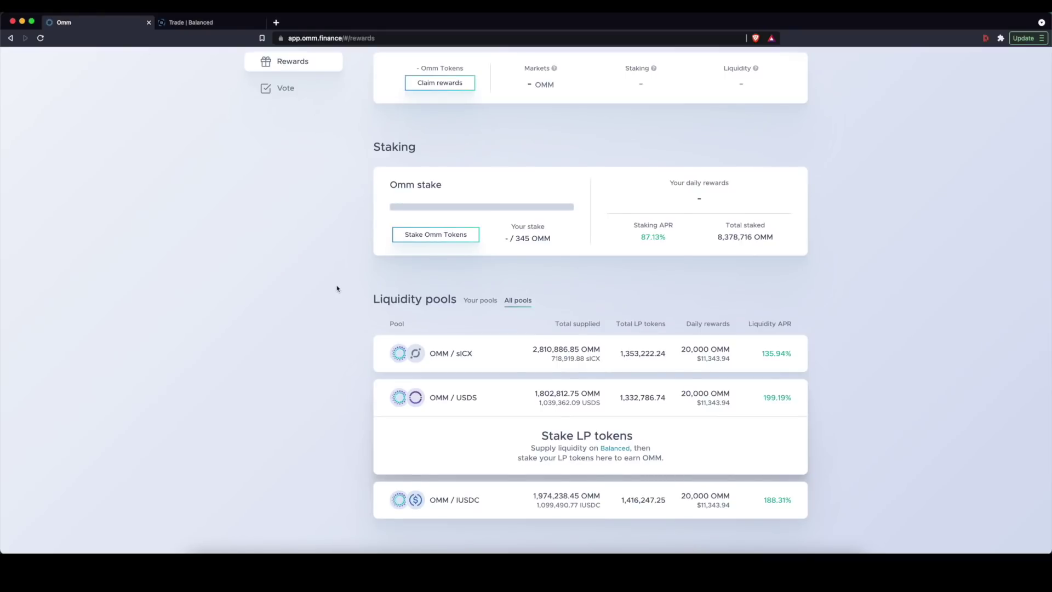
pyautogui.scroll(3, 337, 288)
pyautogui.click(40, 38)
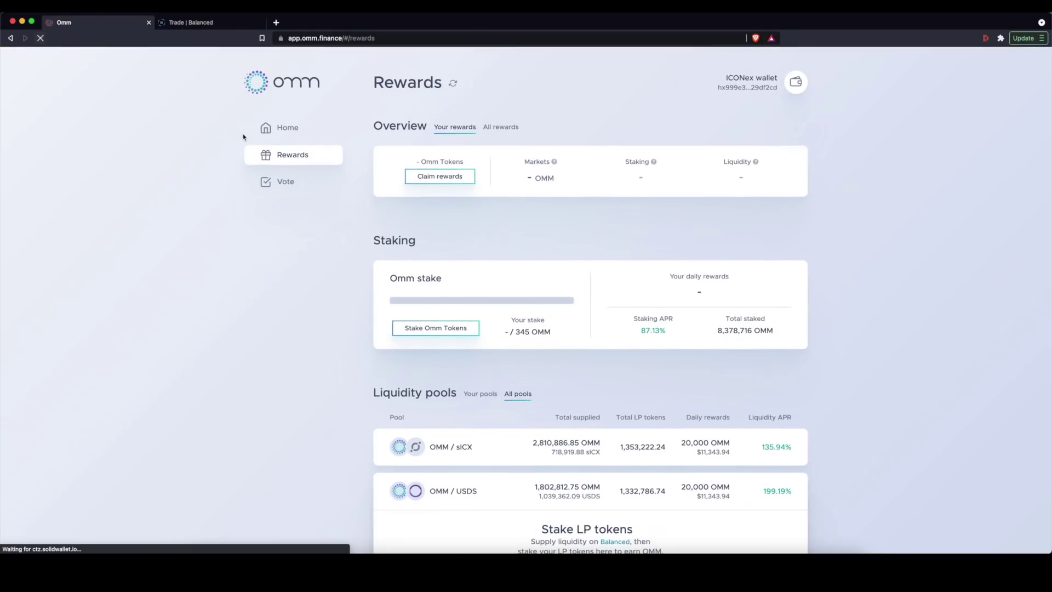
pyautogui.click(416, 311)
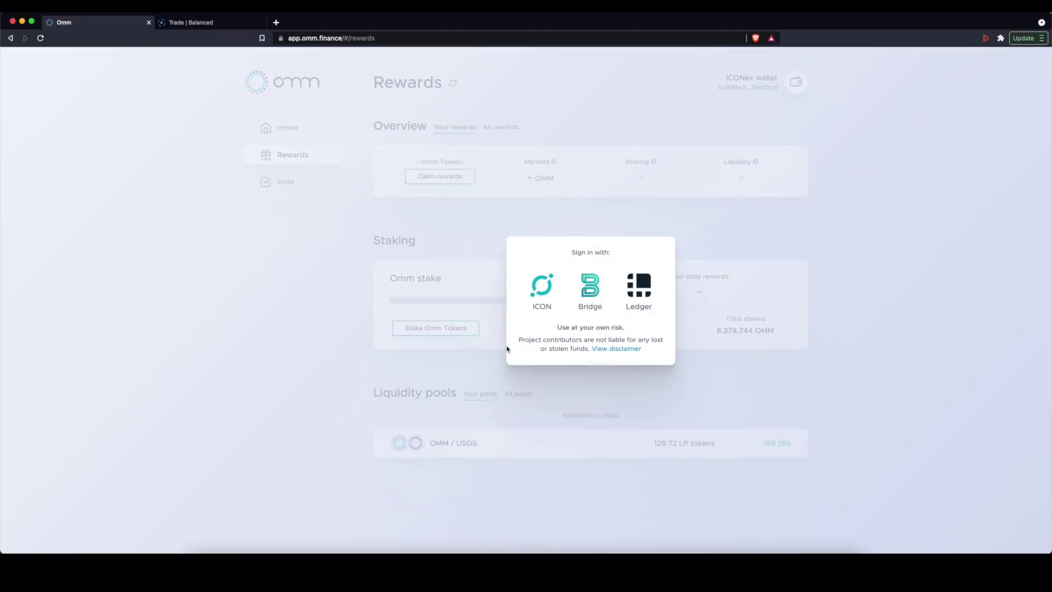
pyautogui.click(539, 287)
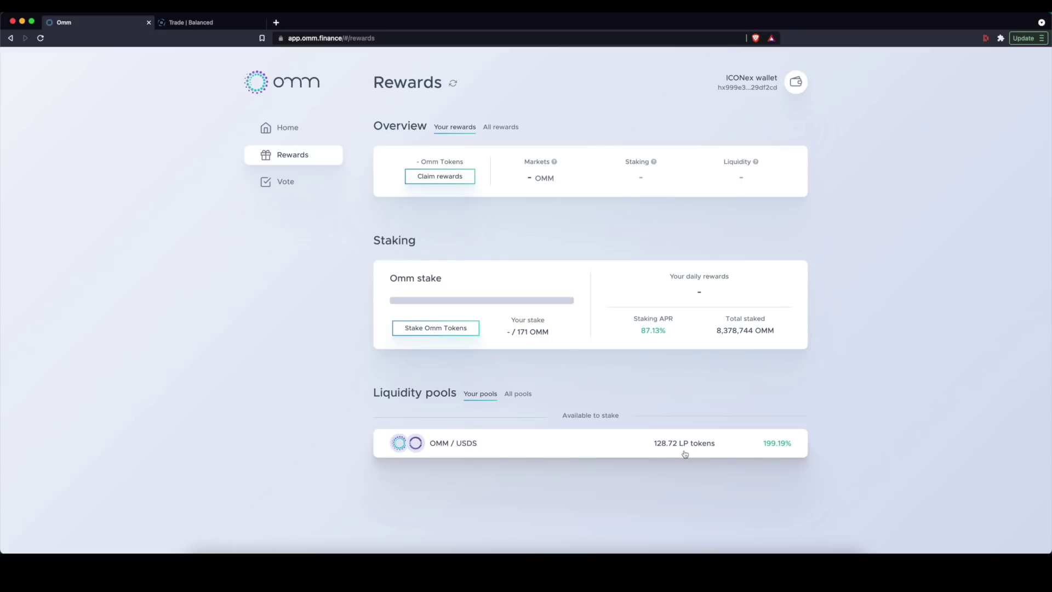
# - Set the OMM / USDS stake to all 128.72 LP tokens and submit it for confirmation
pyautogui.click(653, 449)
pyautogui.scroll(-2, 544, 462)
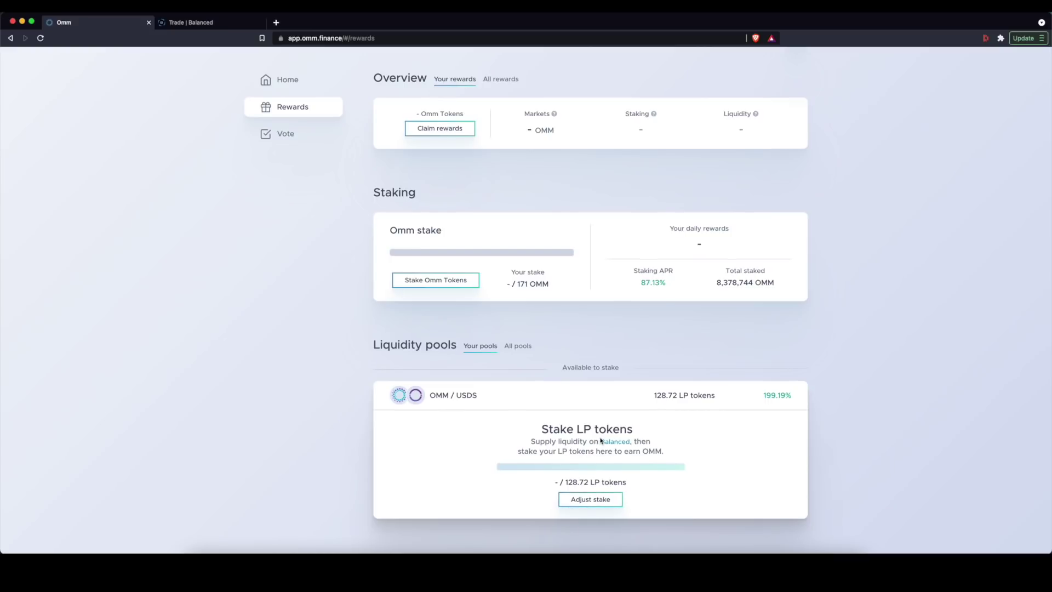
pyautogui.click(592, 500)
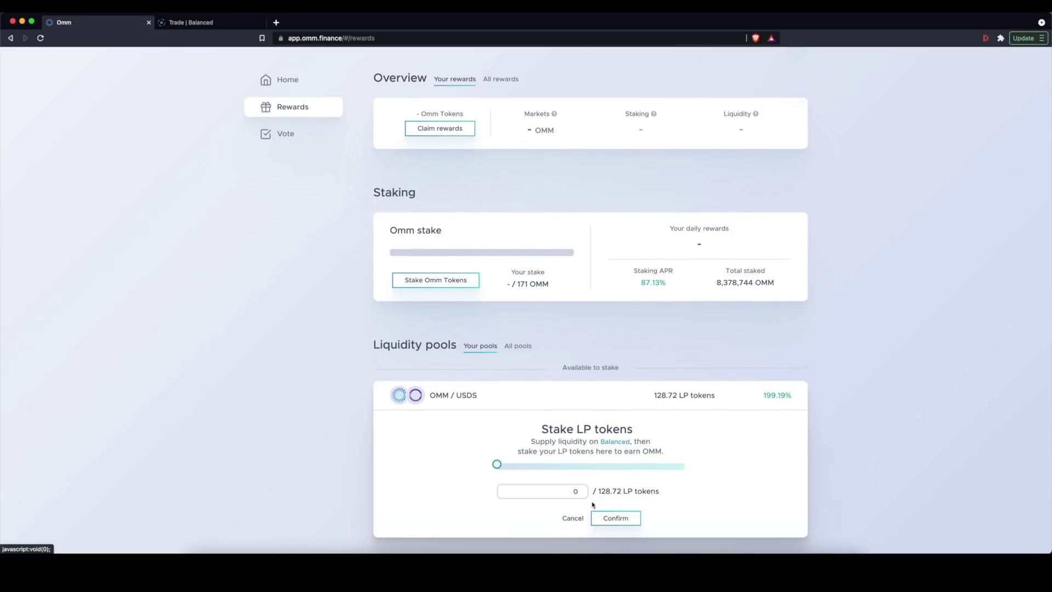
pyautogui.moveTo(497, 464); pyautogui.dragTo(709, 446)
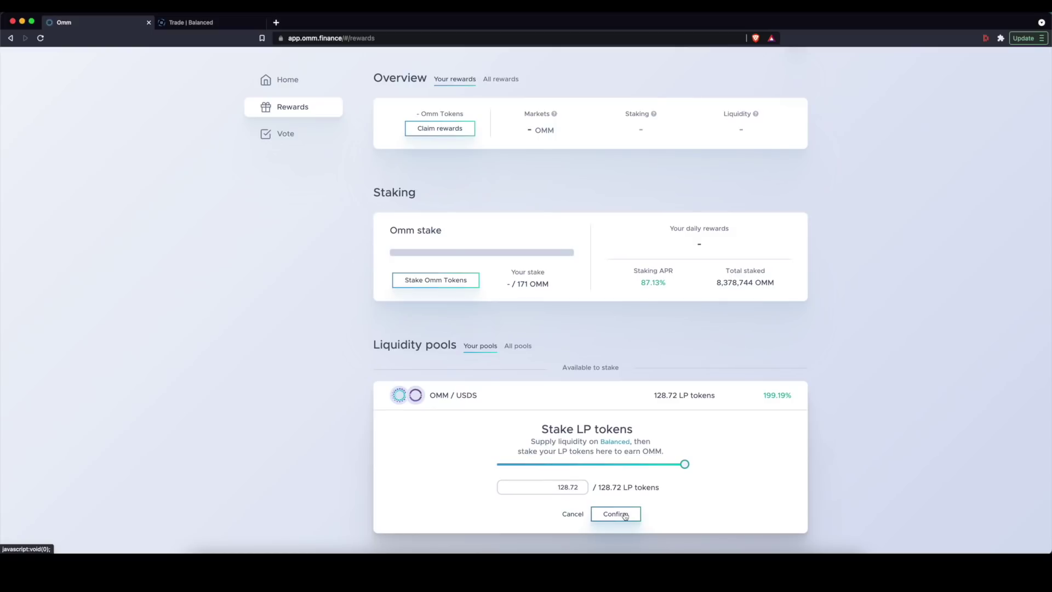
pyautogui.click(625, 515)
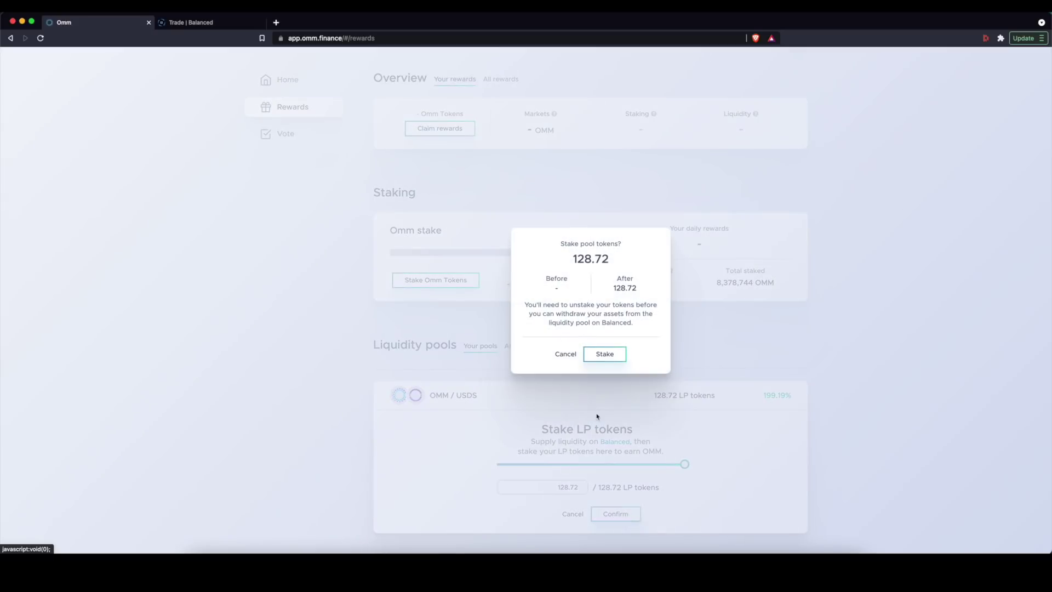
# - Authorize the 128.72 LP token stake in Hana and verify it under the OMM / USDS pool
pyautogui.click(606, 354)
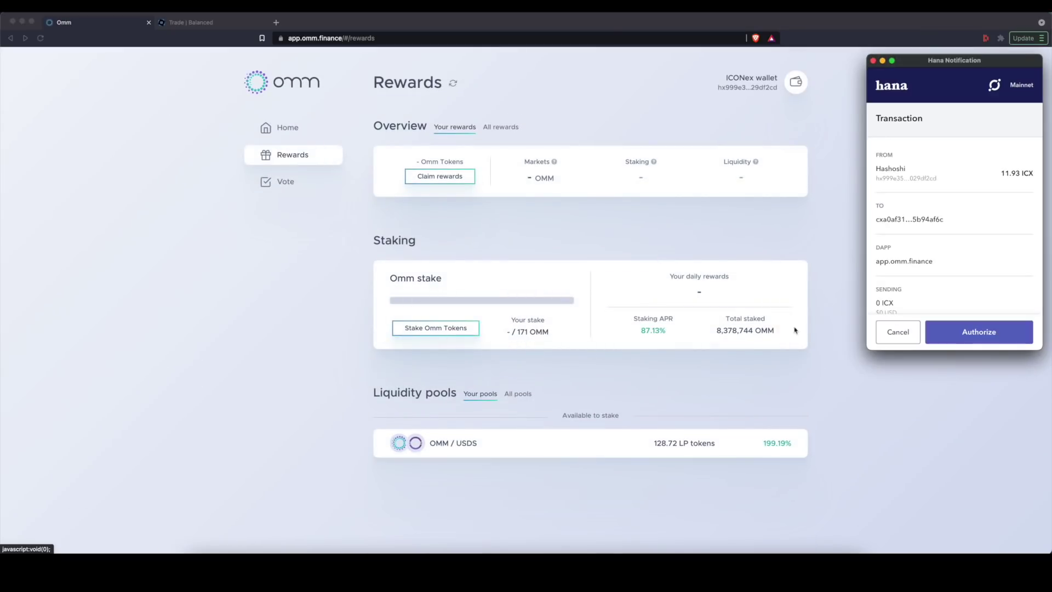
pyautogui.click(967, 333)
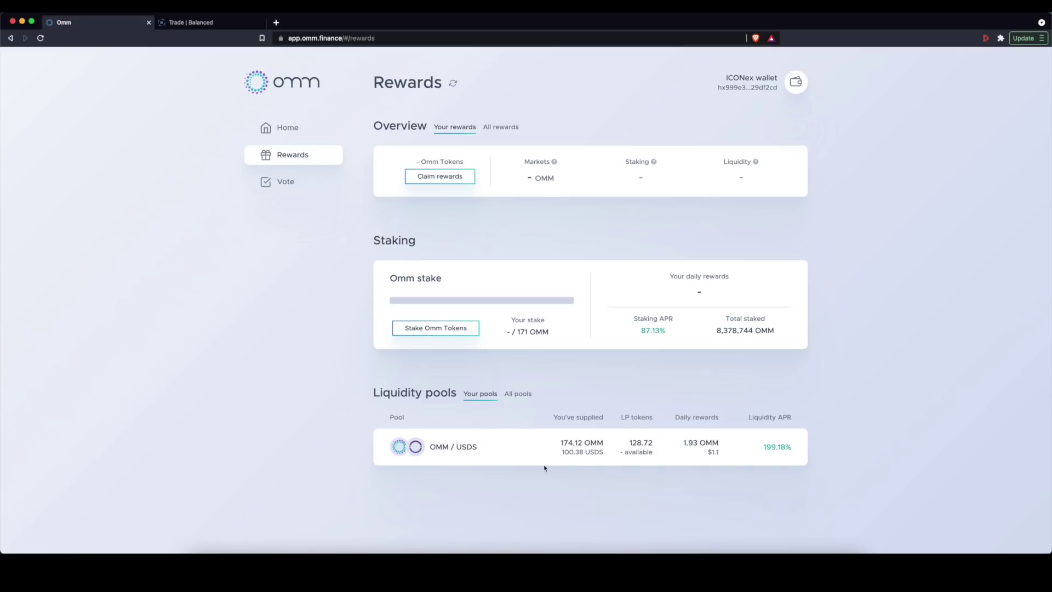
pyautogui.click(519, 458)
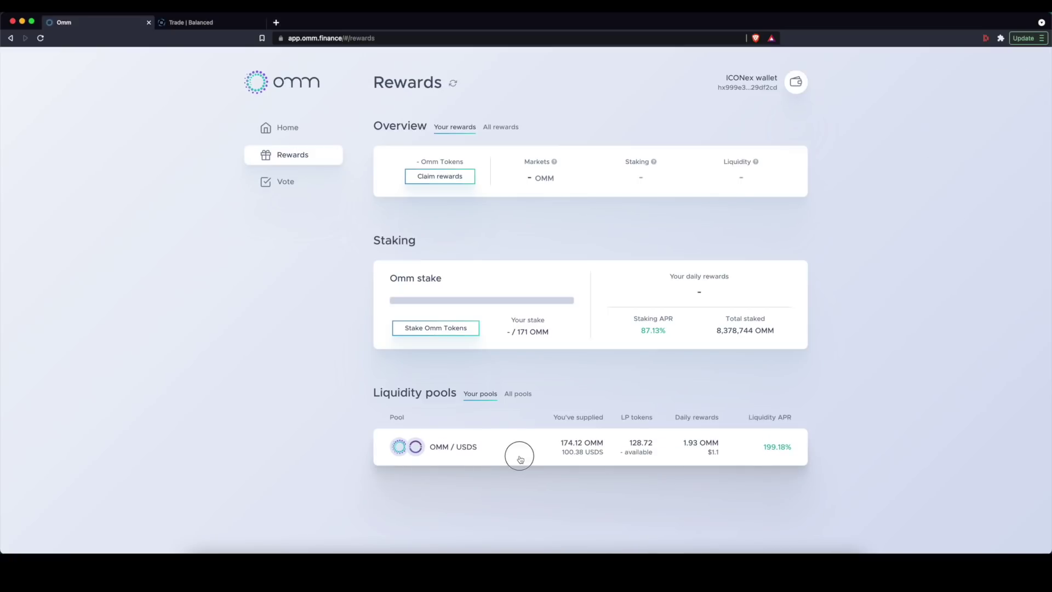
pyautogui.scroll(-2, 518, 476)
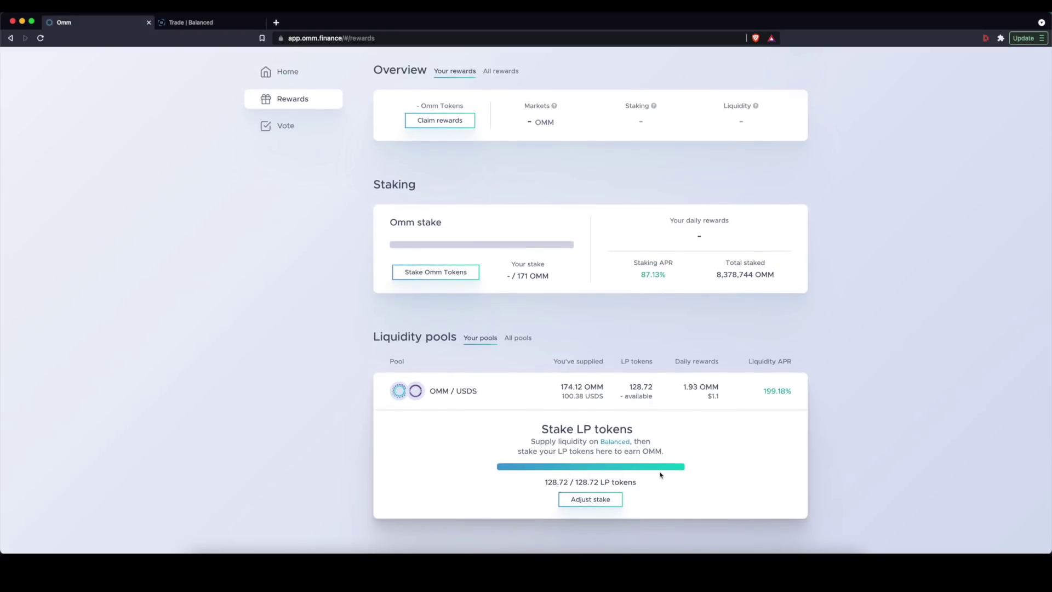
pyautogui.click(200, 25)
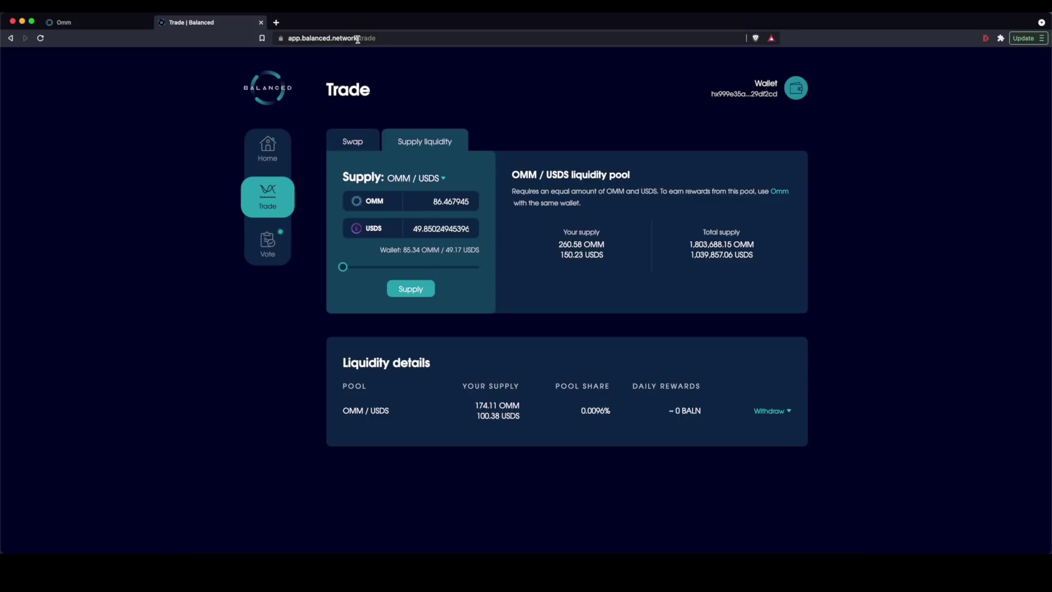
pyautogui.click(111, 29)
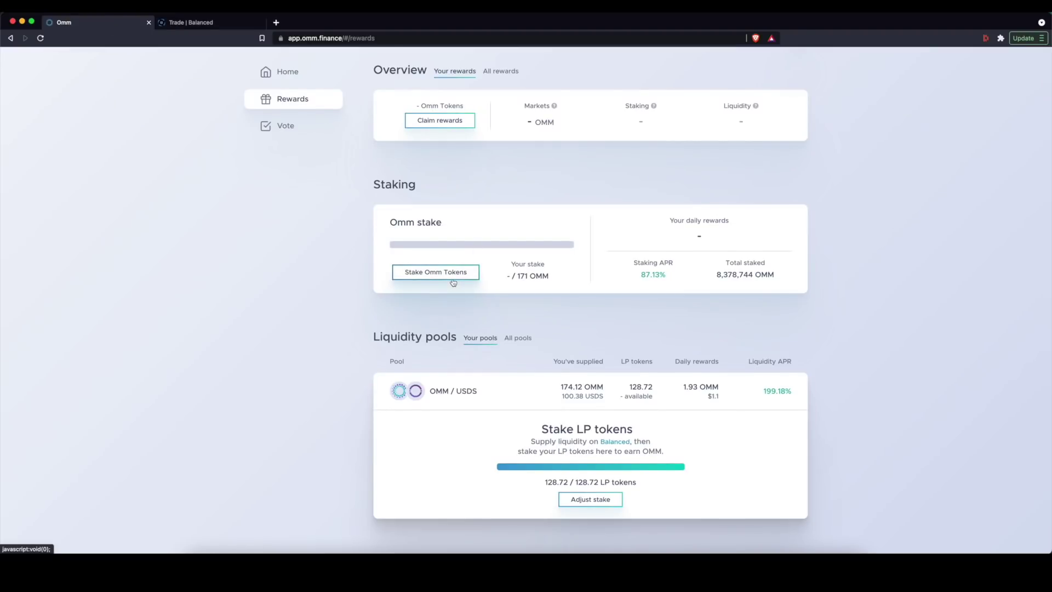
pyautogui.scroll(2, 453, 283)
# - Check the 38.77% supply APY on Omm's home, then open Rewards and cancel an OMM stake
pyautogui.click(280, 132)
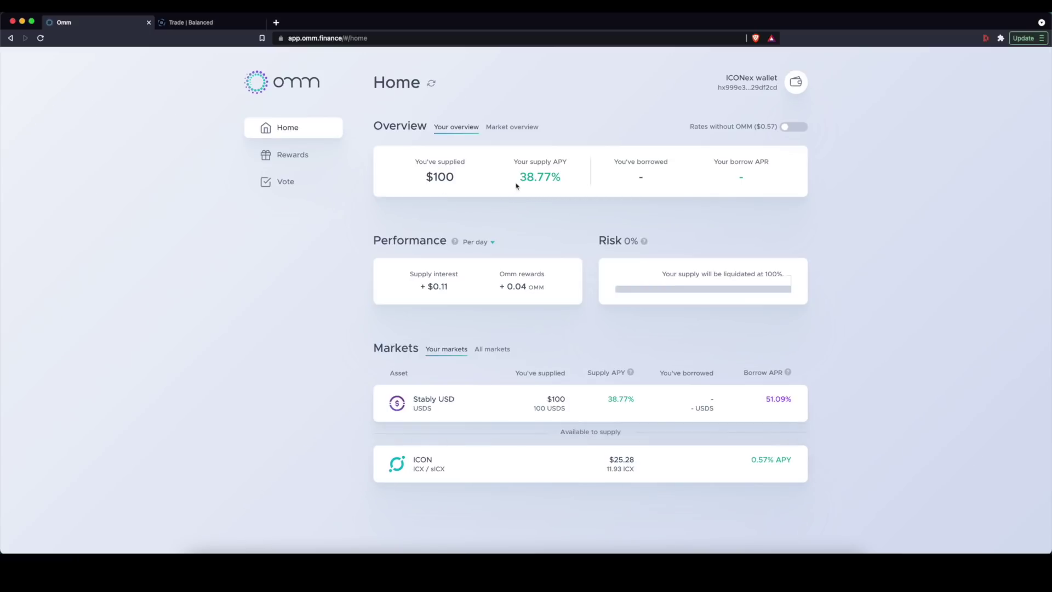
pyautogui.click(540, 177)
pyautogui.doubleClick(539, 176)
pyautogui.click(296, 157)
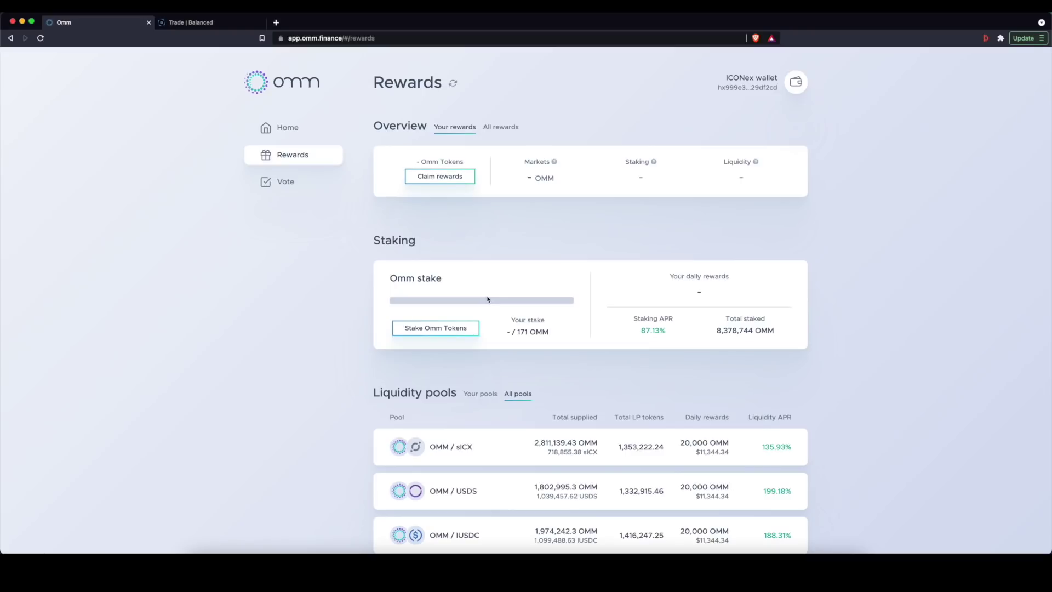
pyautogui.scroll(-1, 435, 328)
pyautogui.click(432, 296)
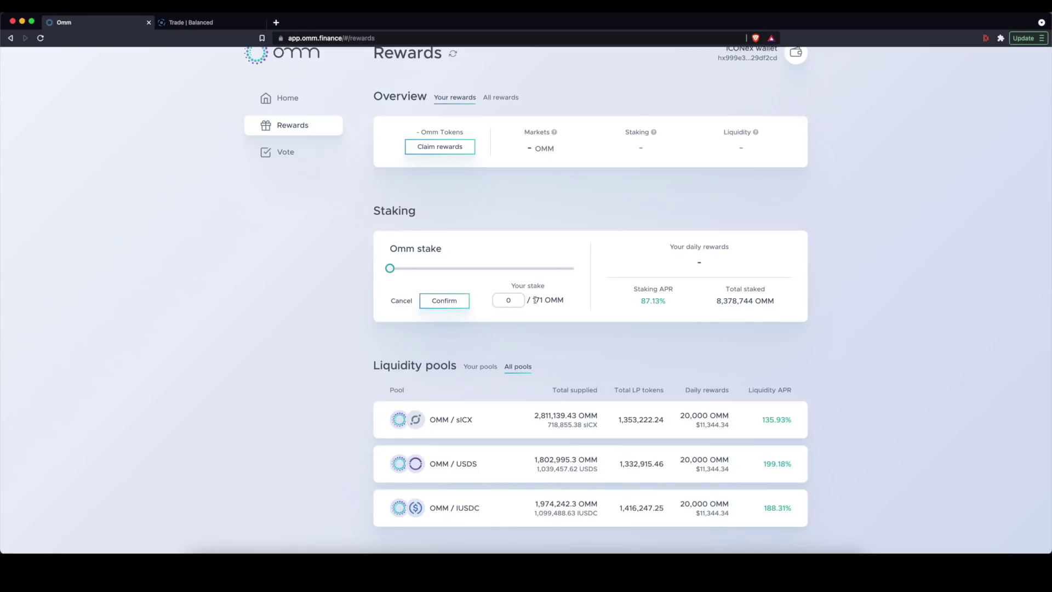
pyautogui.click(401, 300)
# - Compare Your pools with All pools, glance at Balanced, then go to Omm's Vote page
pyautogui.scroll(-1, 406, 367)
pyautogui.click(479, 359)
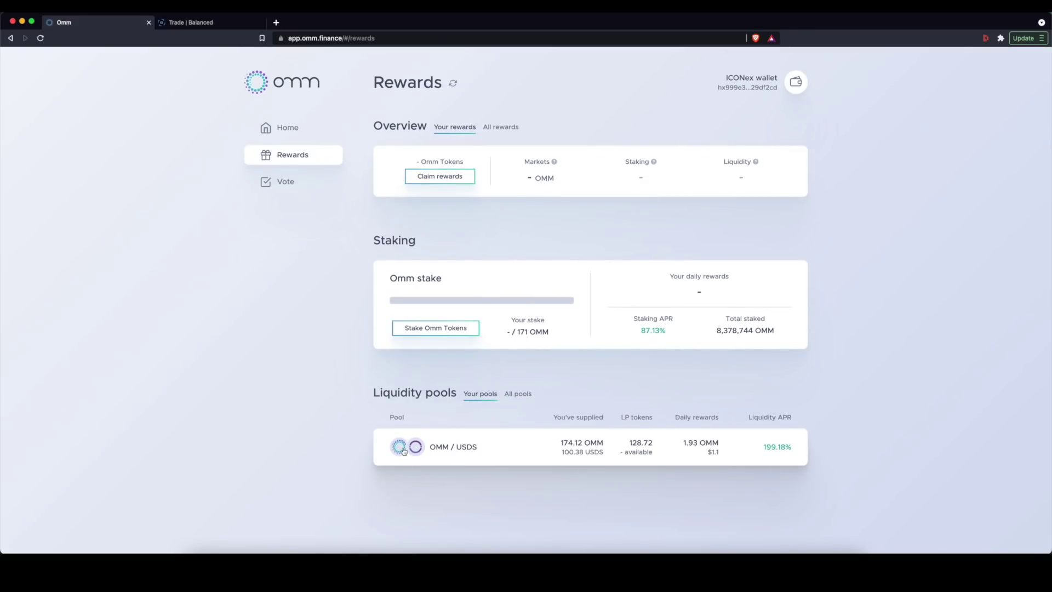
pyautogui.click(507, 397)
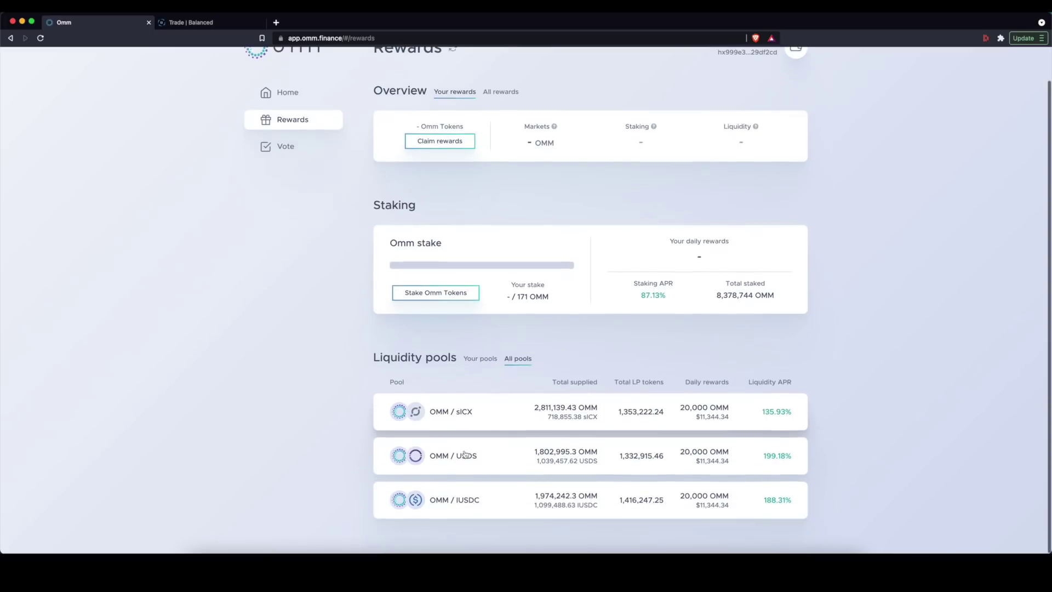
pyautogui.scroll(-1, 463, 427)
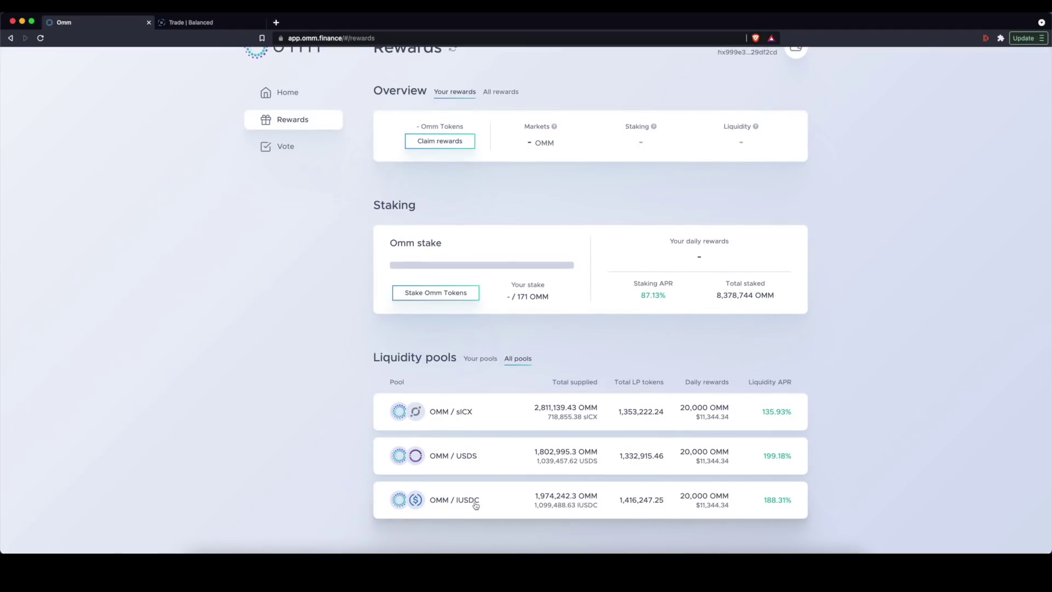
pyautogui.click(480, 358)
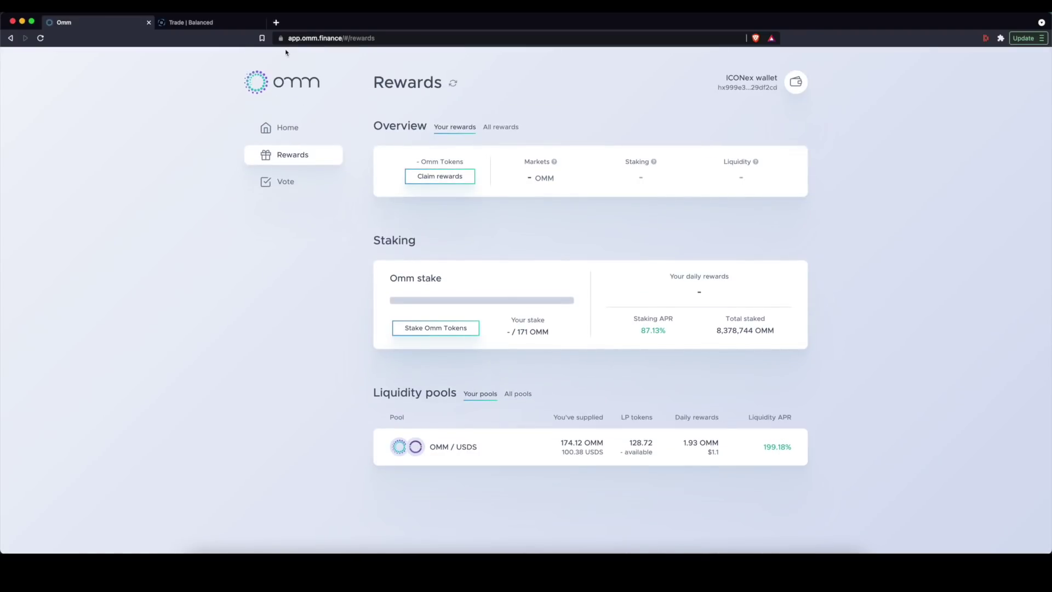
pyautogui.click(219, 24)
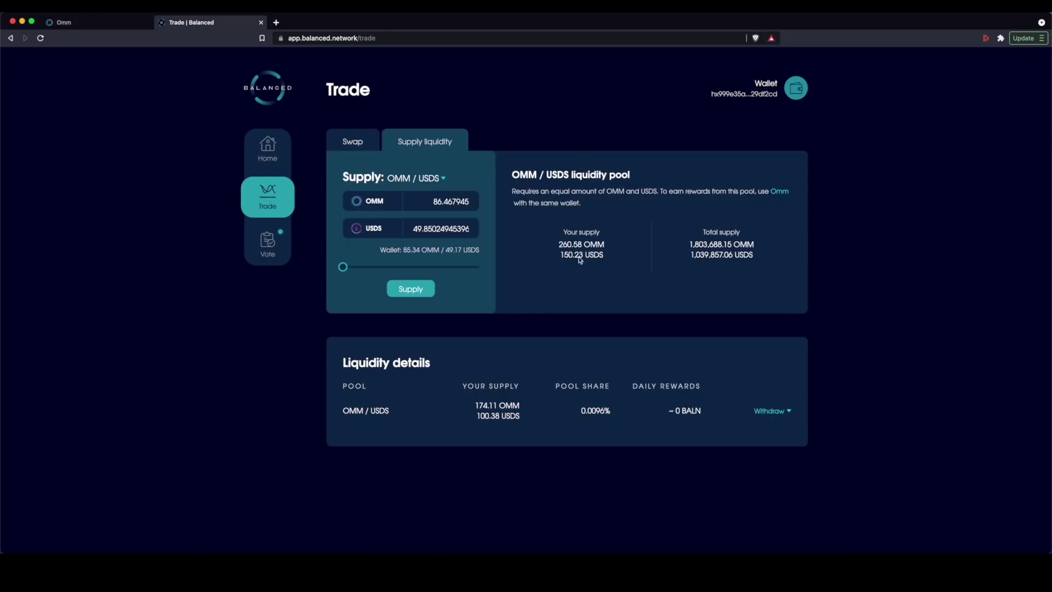
pyautogui.click(126, 29)
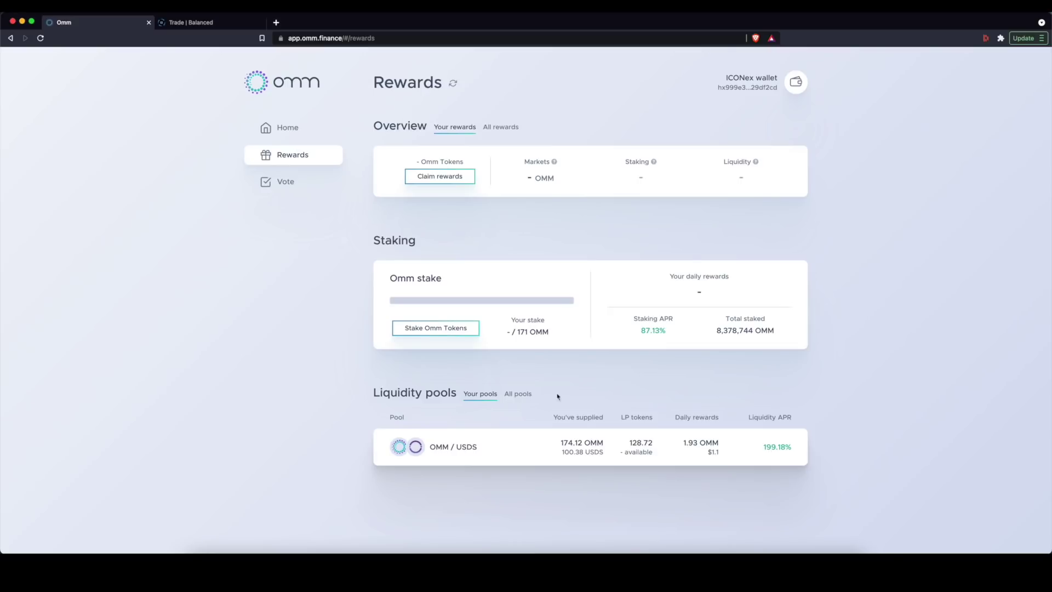
pyautogui.click(286, 185)
# - Dismiss the browser notification and open the 'OIP 1: ICE Airdrop Preparation' proposal
pyautogui.scroll(-2, 529, 377)
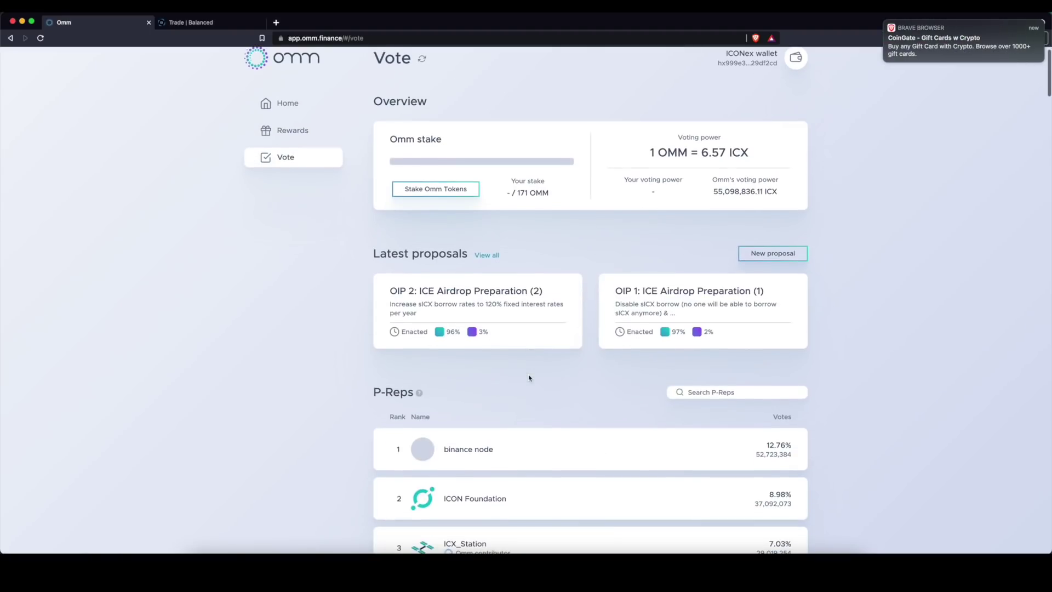
pyautogui.click(886, 22)
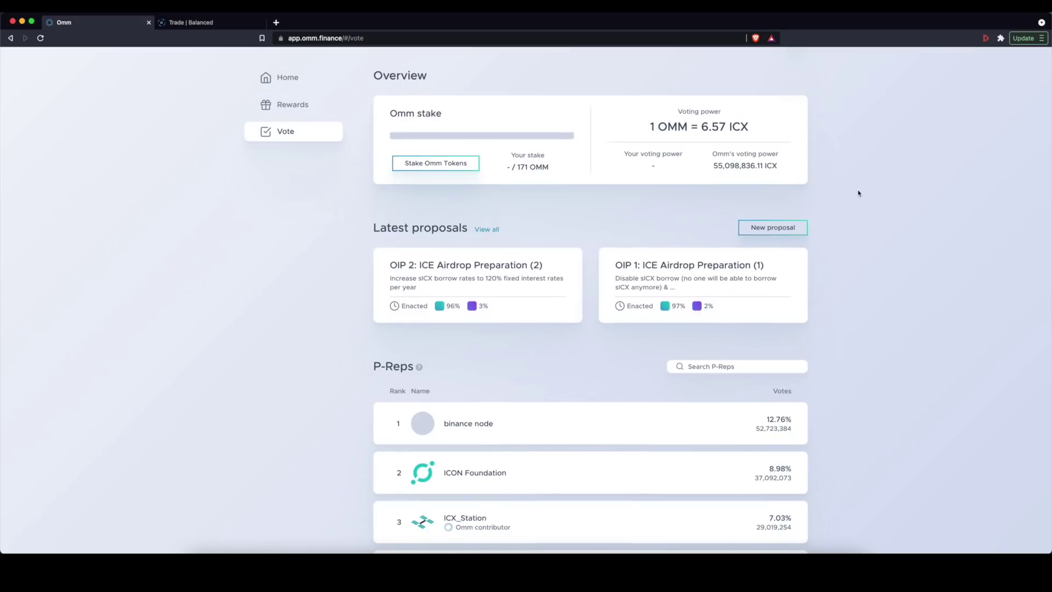
pyautogui.scroll(1, 858, 193)
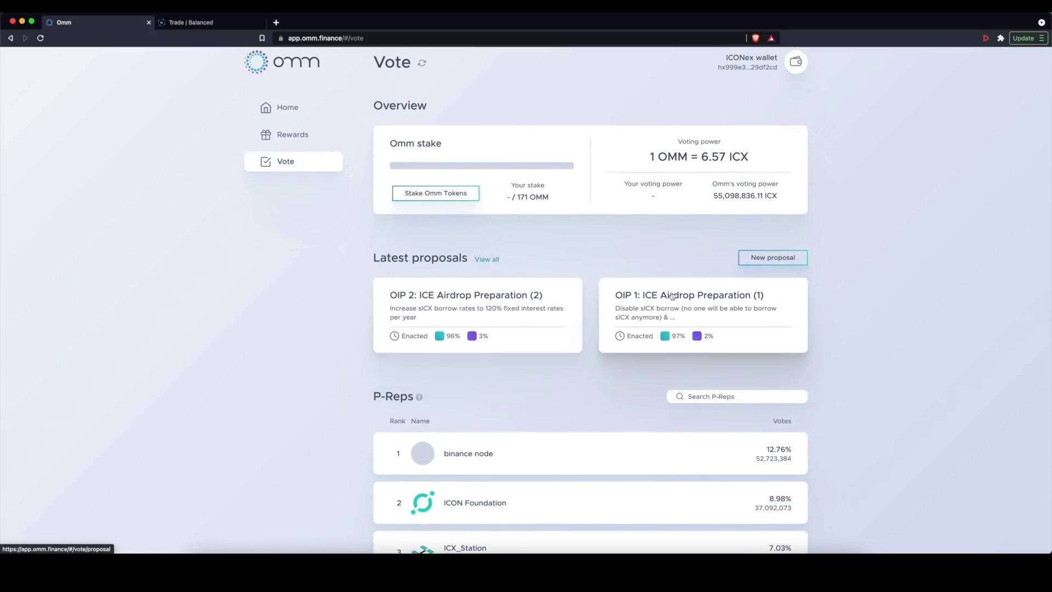
pyautogui.click(654, 301)
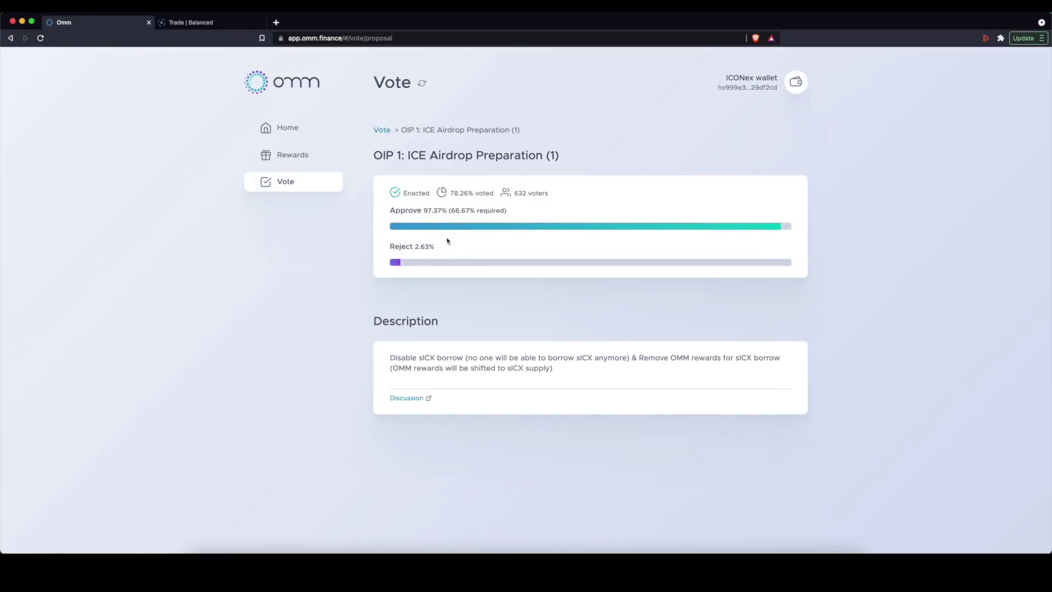
# - Return to the Vote overview, browse the P-Reps ranking, then go back to the home overview
pyautogui.click(380, 129)
pyautogui.scroll(-5, 481, 279)
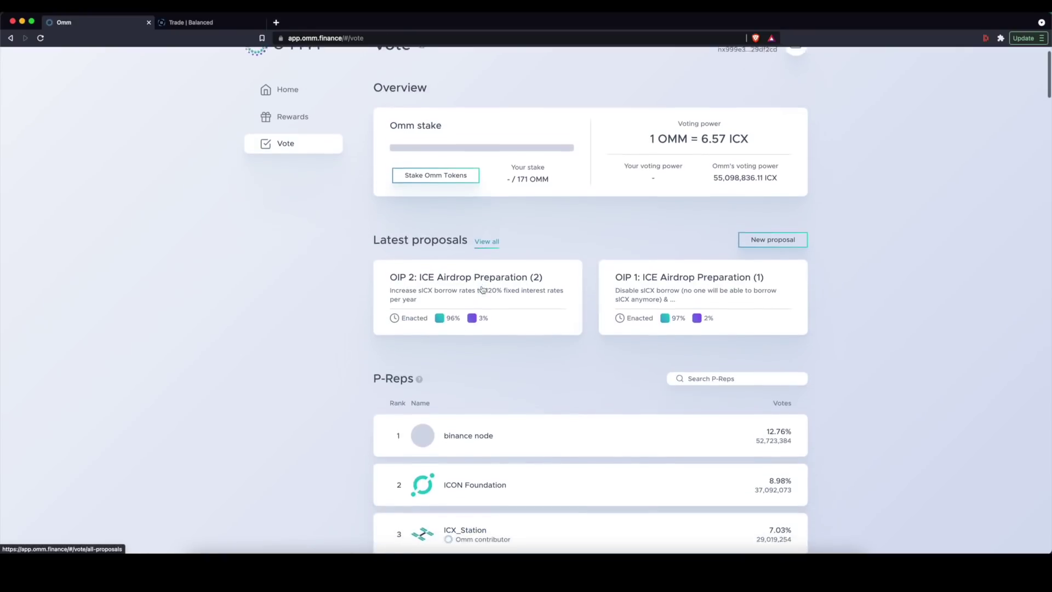
pyautogui.scroll(-10, 481, 289)
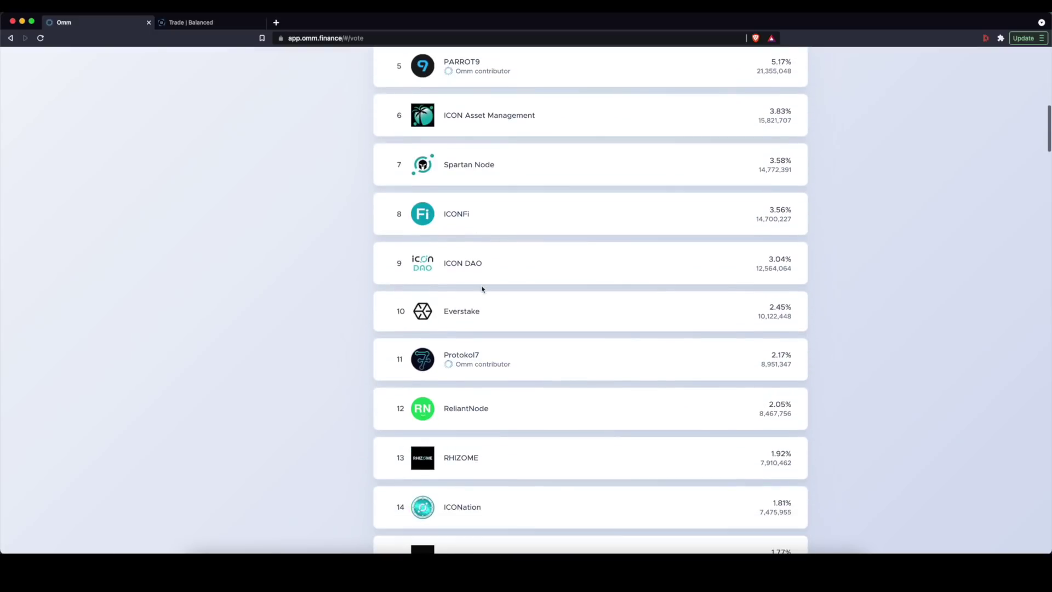
pyautogui.scroll(12, 482, 289)
pyautogui.scroll(-2, 482, 288)
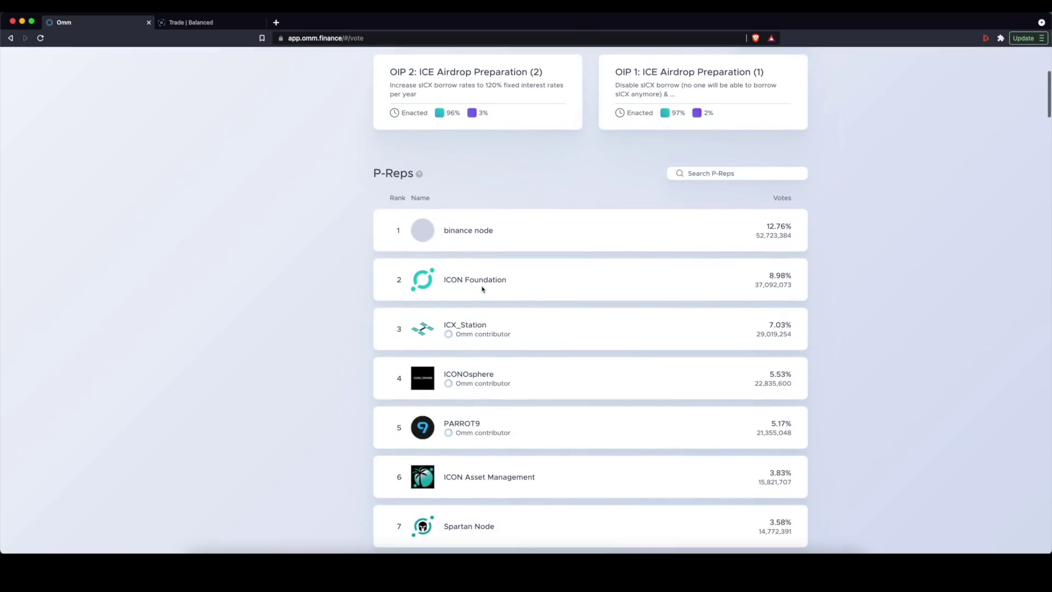
pyautogui.scroll(-1, 482, 288)
pyautogui.scroll(2, 482, 288)
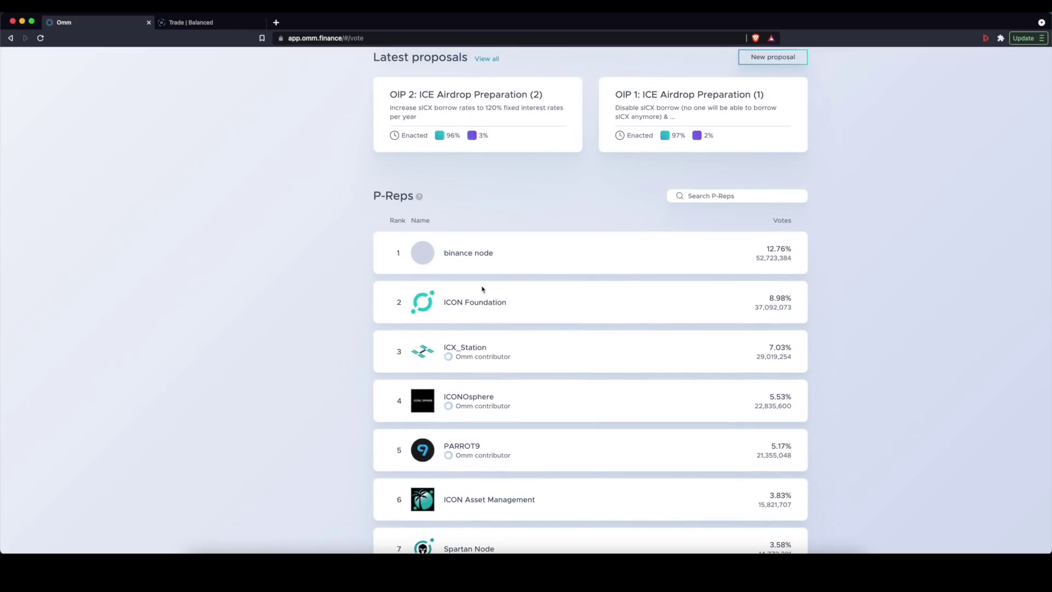
pyautogui.scroll(2, 482, 288)
pyautogui.scroll(3, 482, 288)
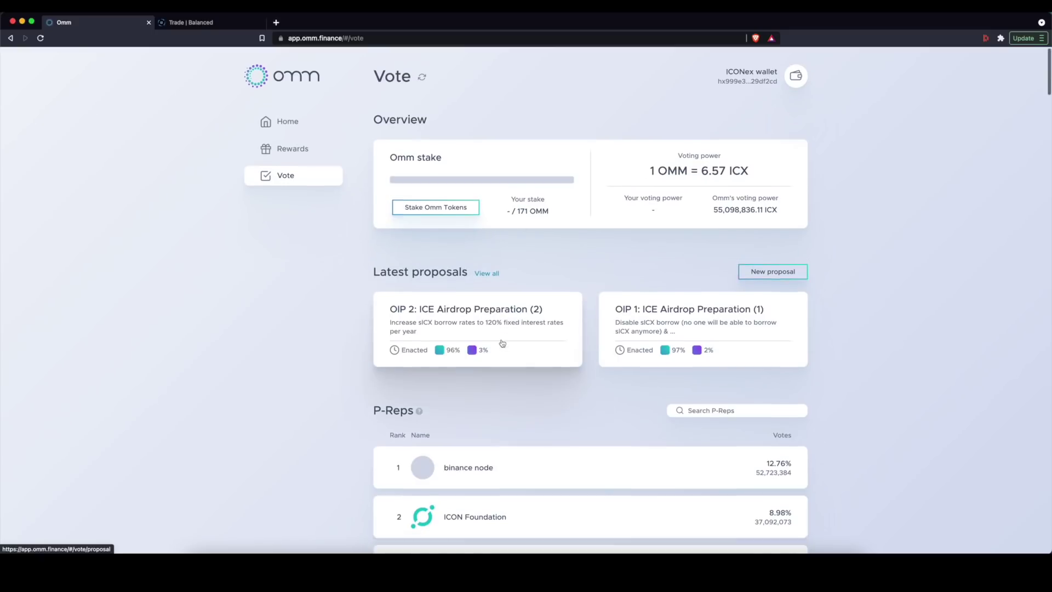
pyautogui.scroll(-1, 505, 353)
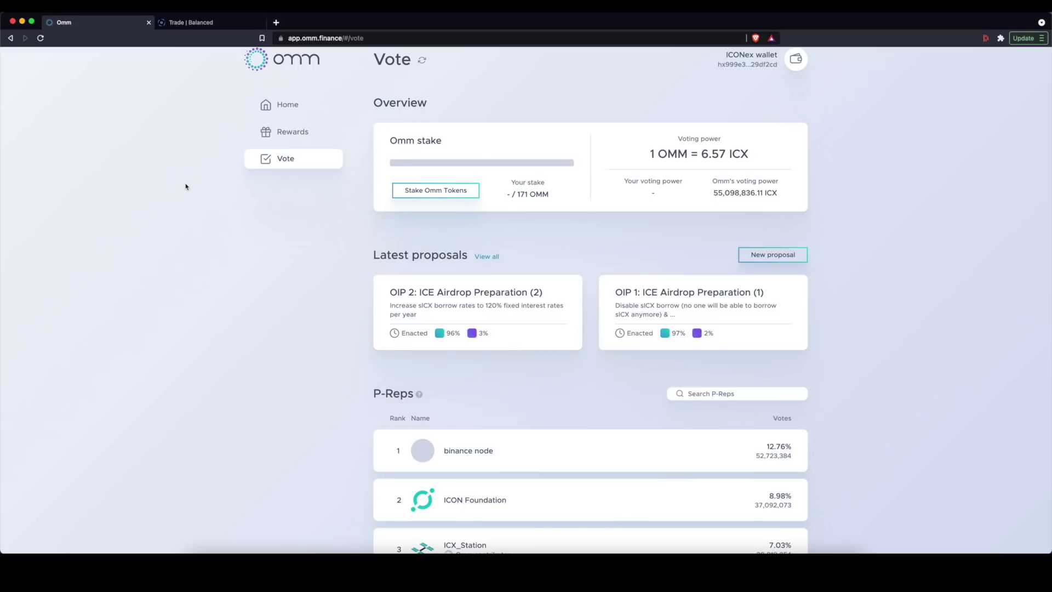
pyautogui.click(292, 104)
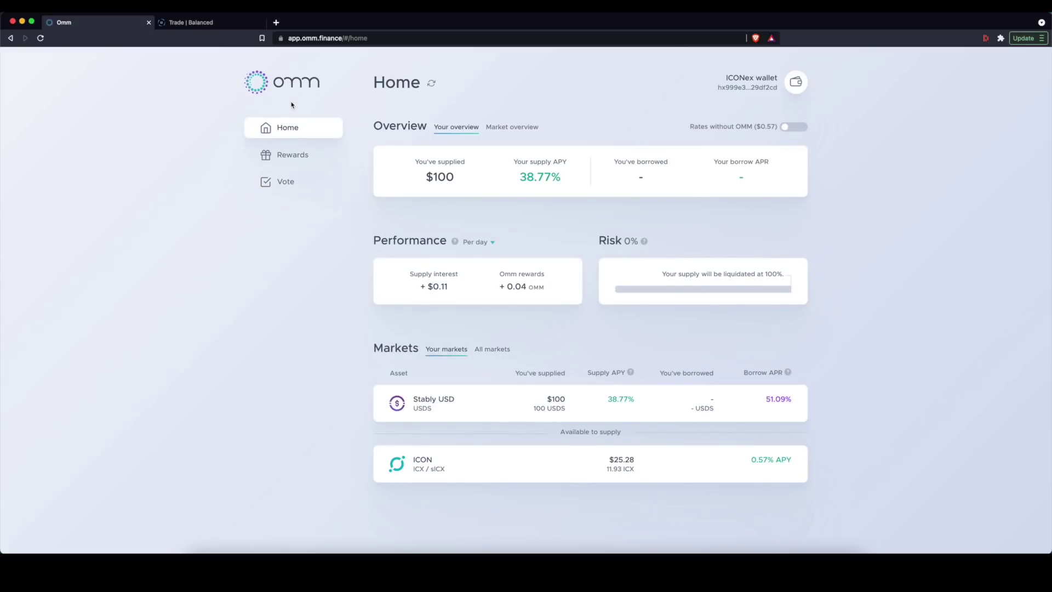